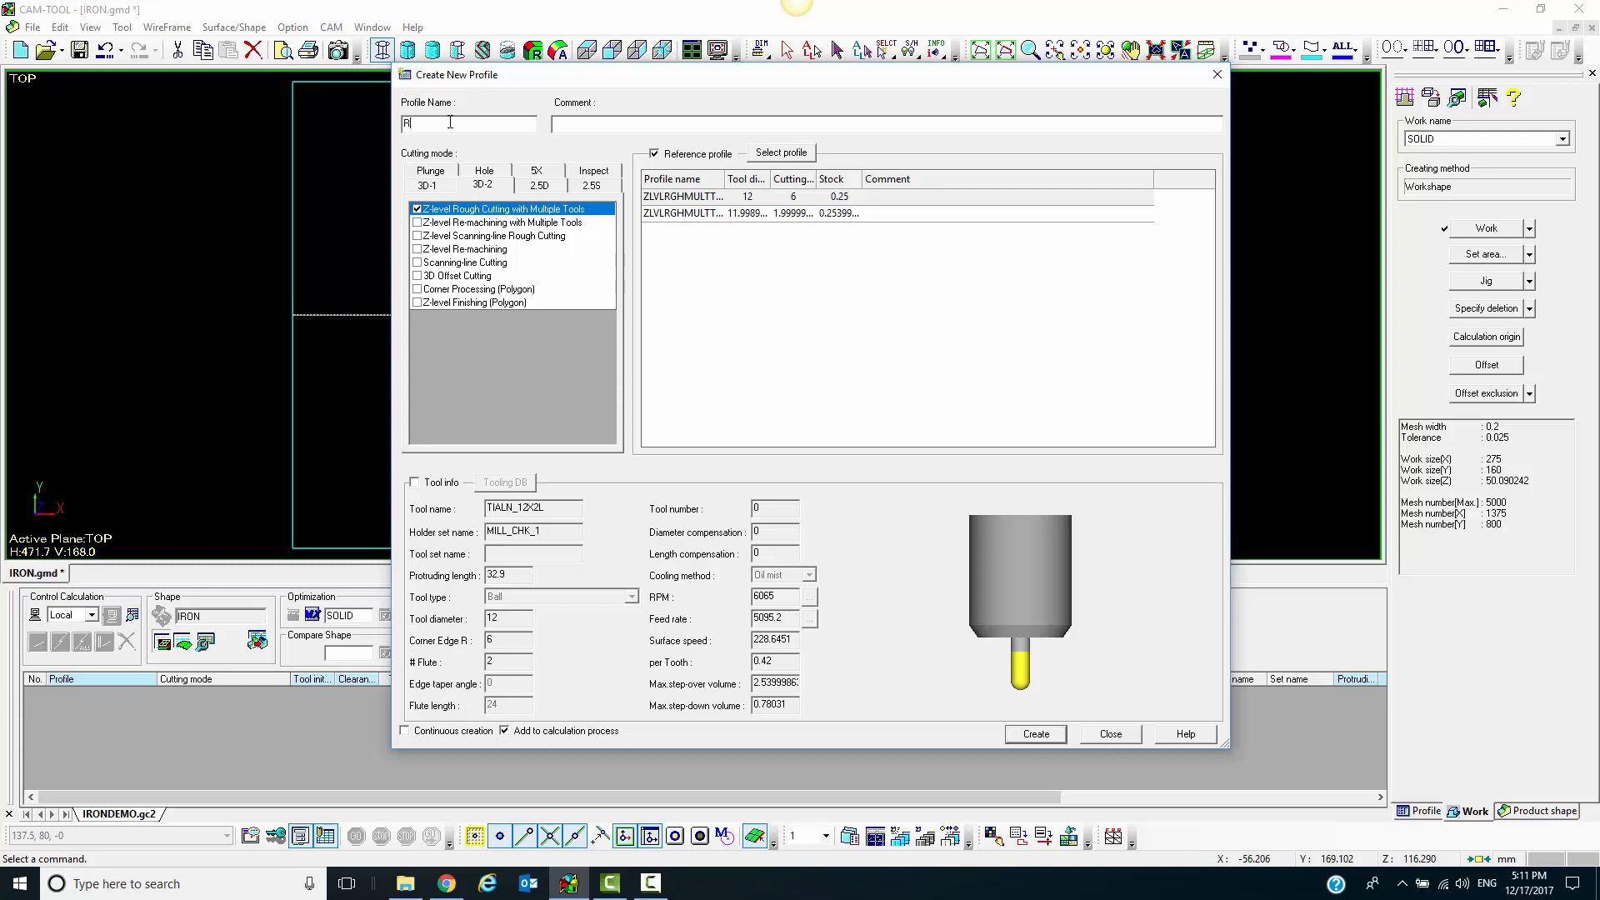
Name the new profile ROUGH01 and load the Z-level rough cutting template from mmTEMPLATE as its reference
{"action": "type", "text": "OUGH01"}
{"action": "left_click", "coordinate": [781, 152]}
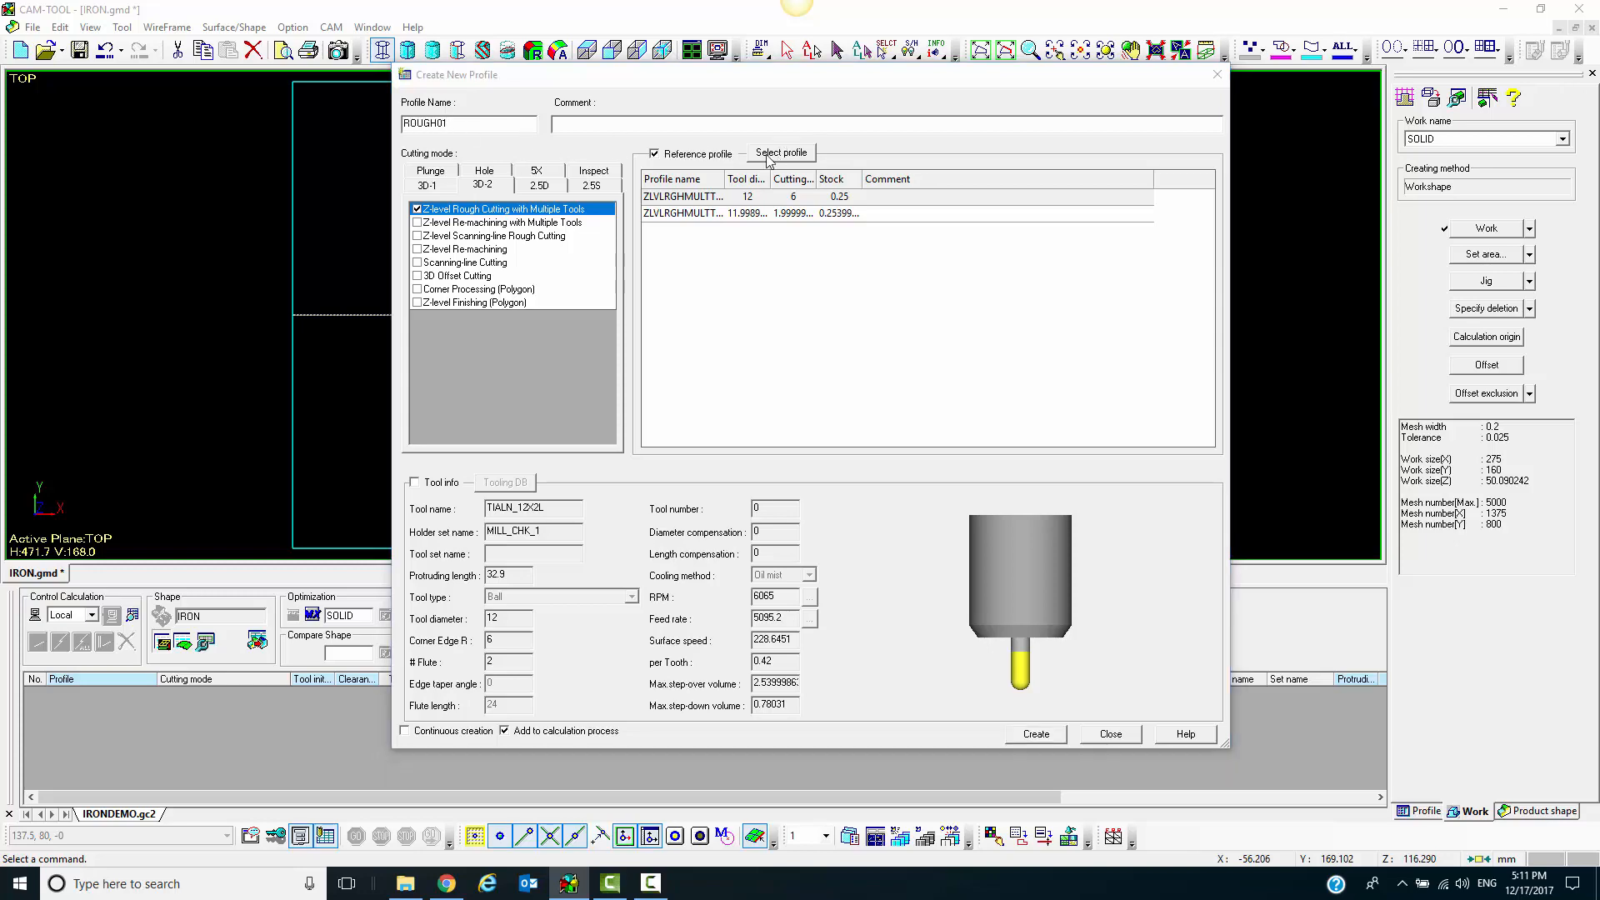
{"action": "left_click", "coordinate": [458, 307]}
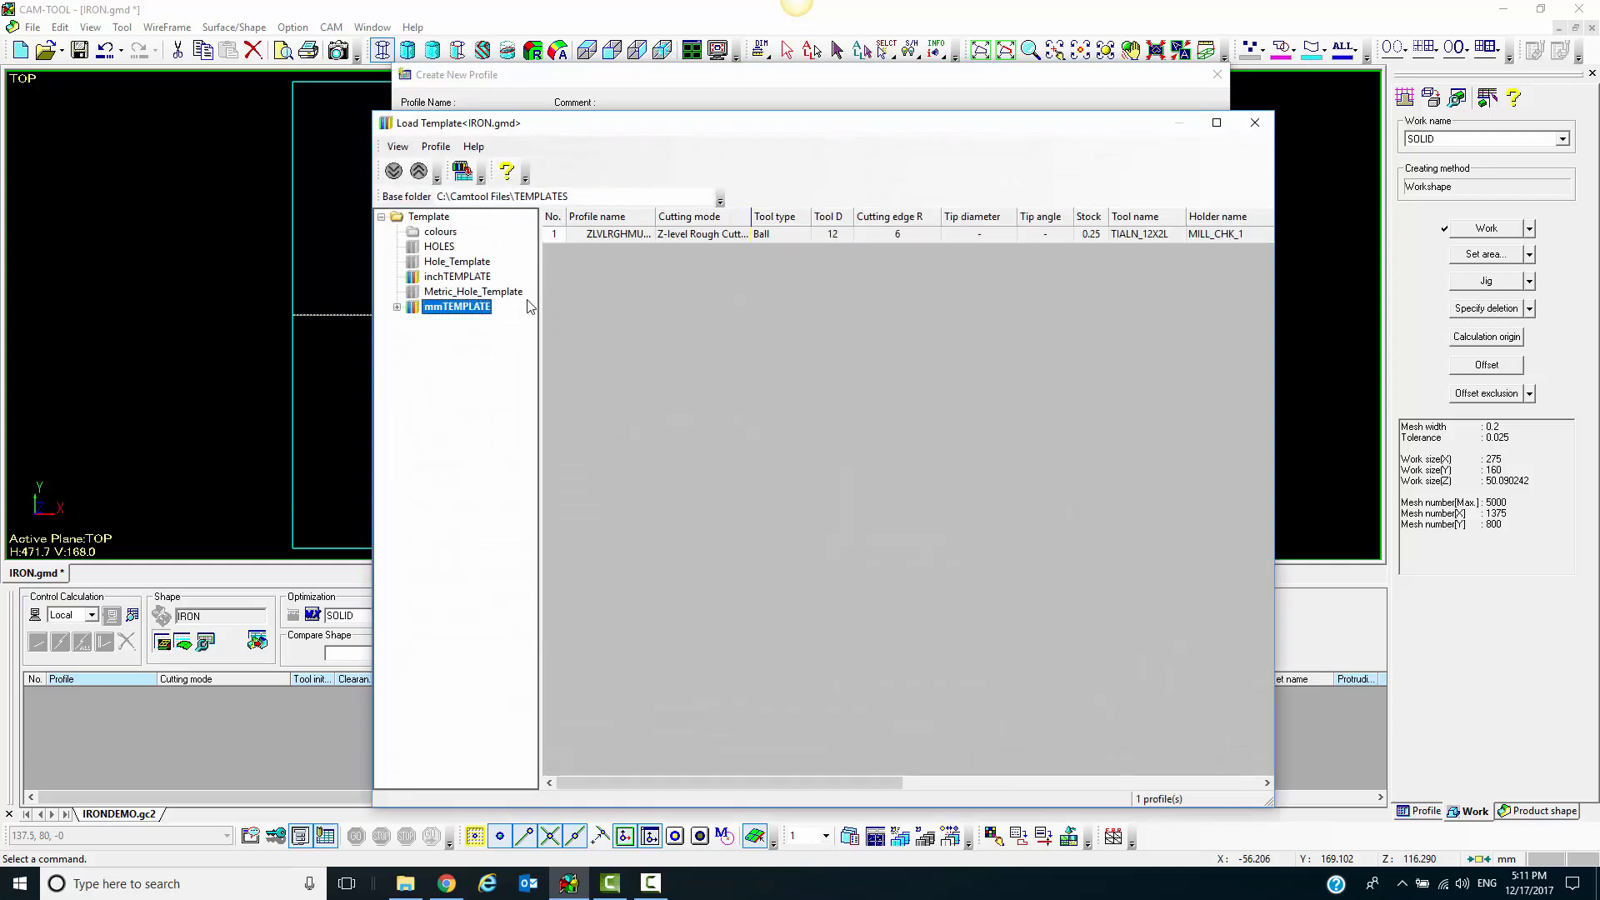
{"action": "double_click", "coordinate": [693, 237]}
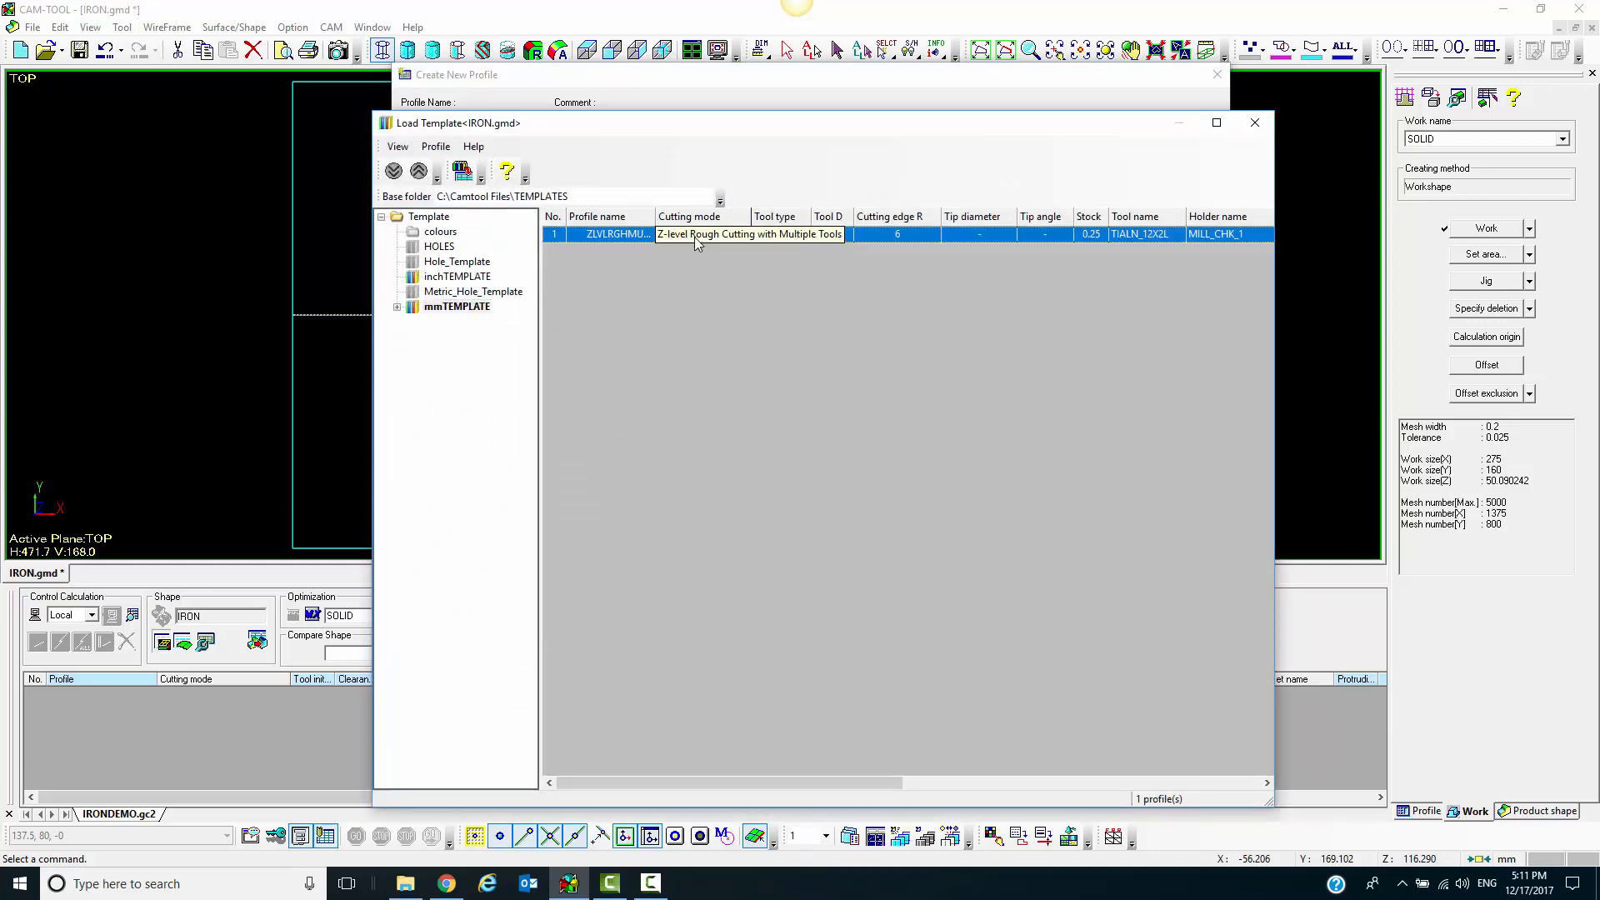
Assign the metric TIALN12X2 bull cutter with the STEEL_25_TO_35_HRC ROUGH cutting condition and create the profile
{"action": "left_click", "coordinate": [432, 486]}
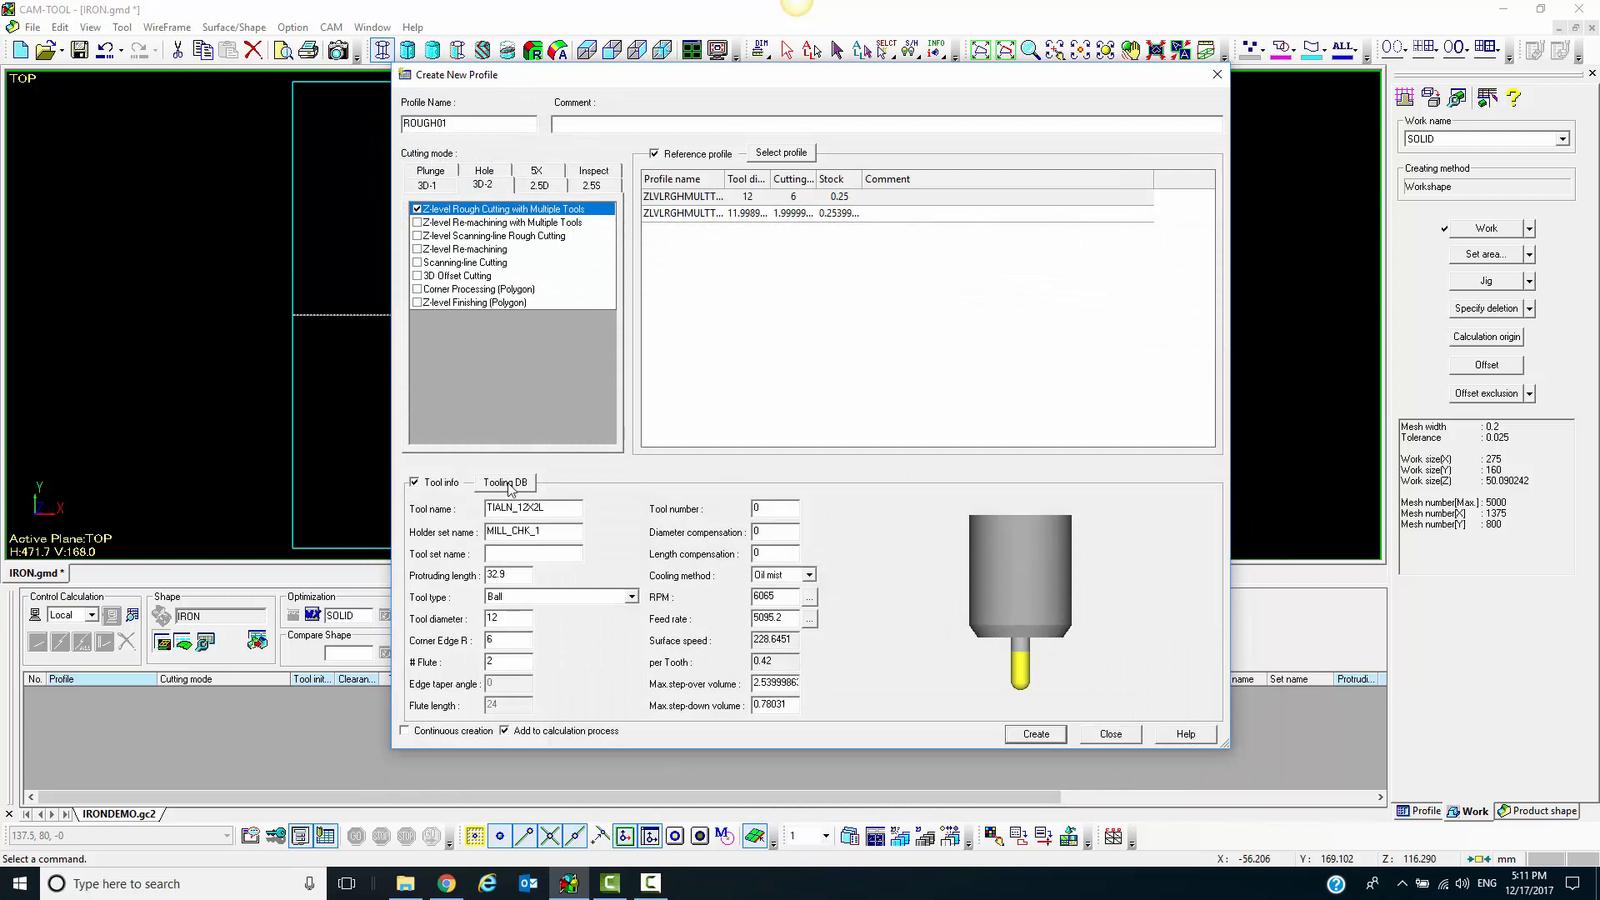
{"action": "left_click", "coordinate": [522, 483]}
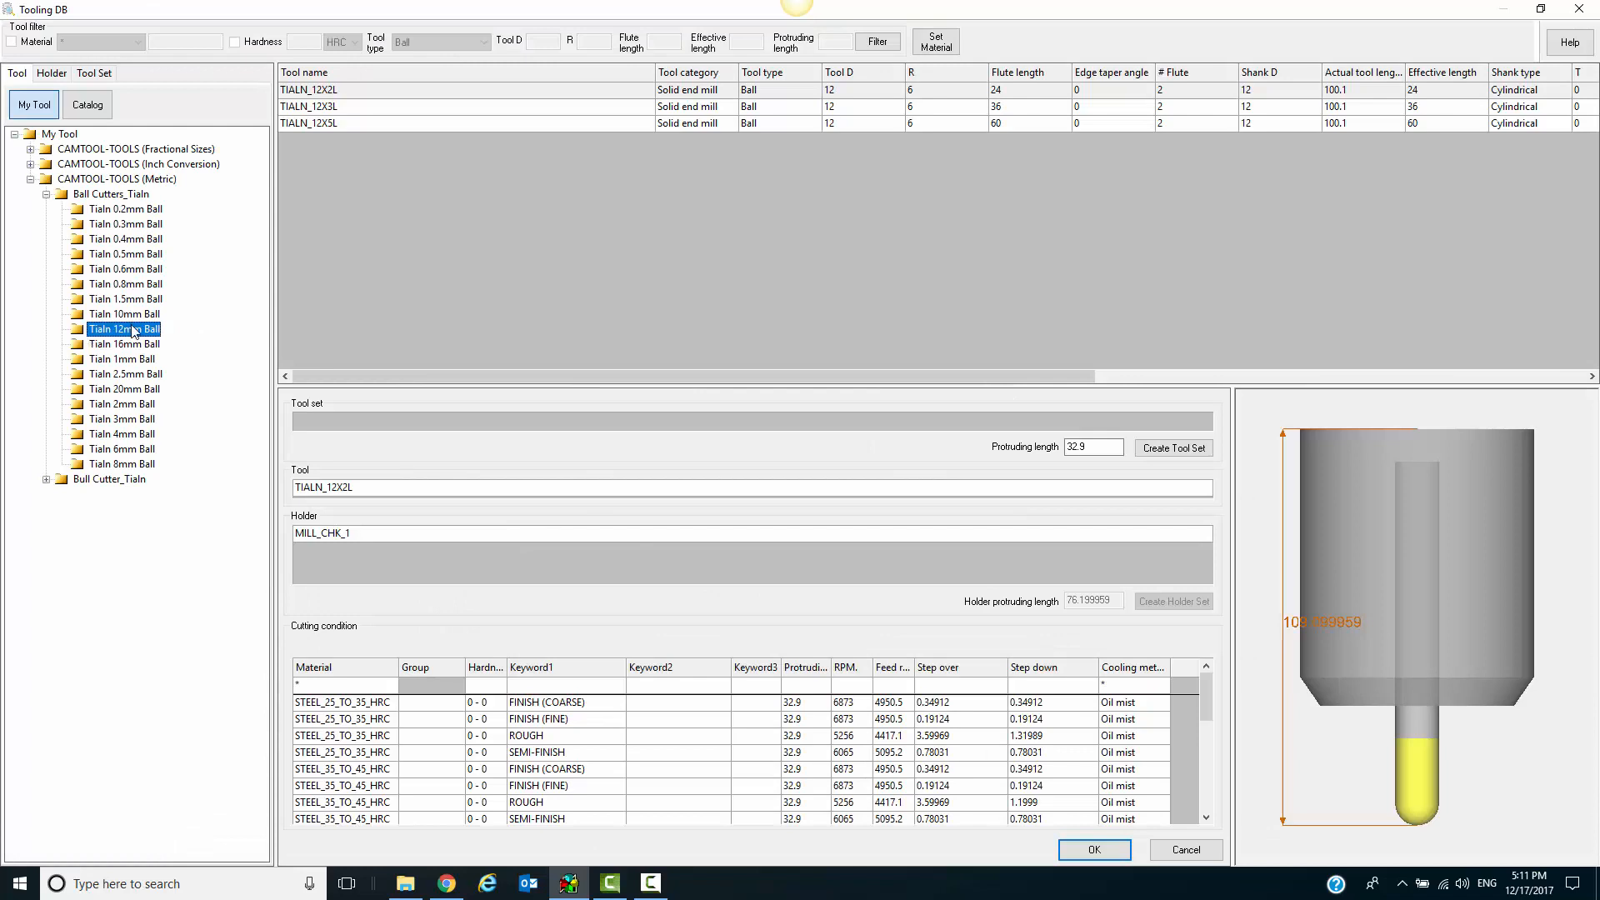
{"action": "left_click", "coordinate": [45, 480]}
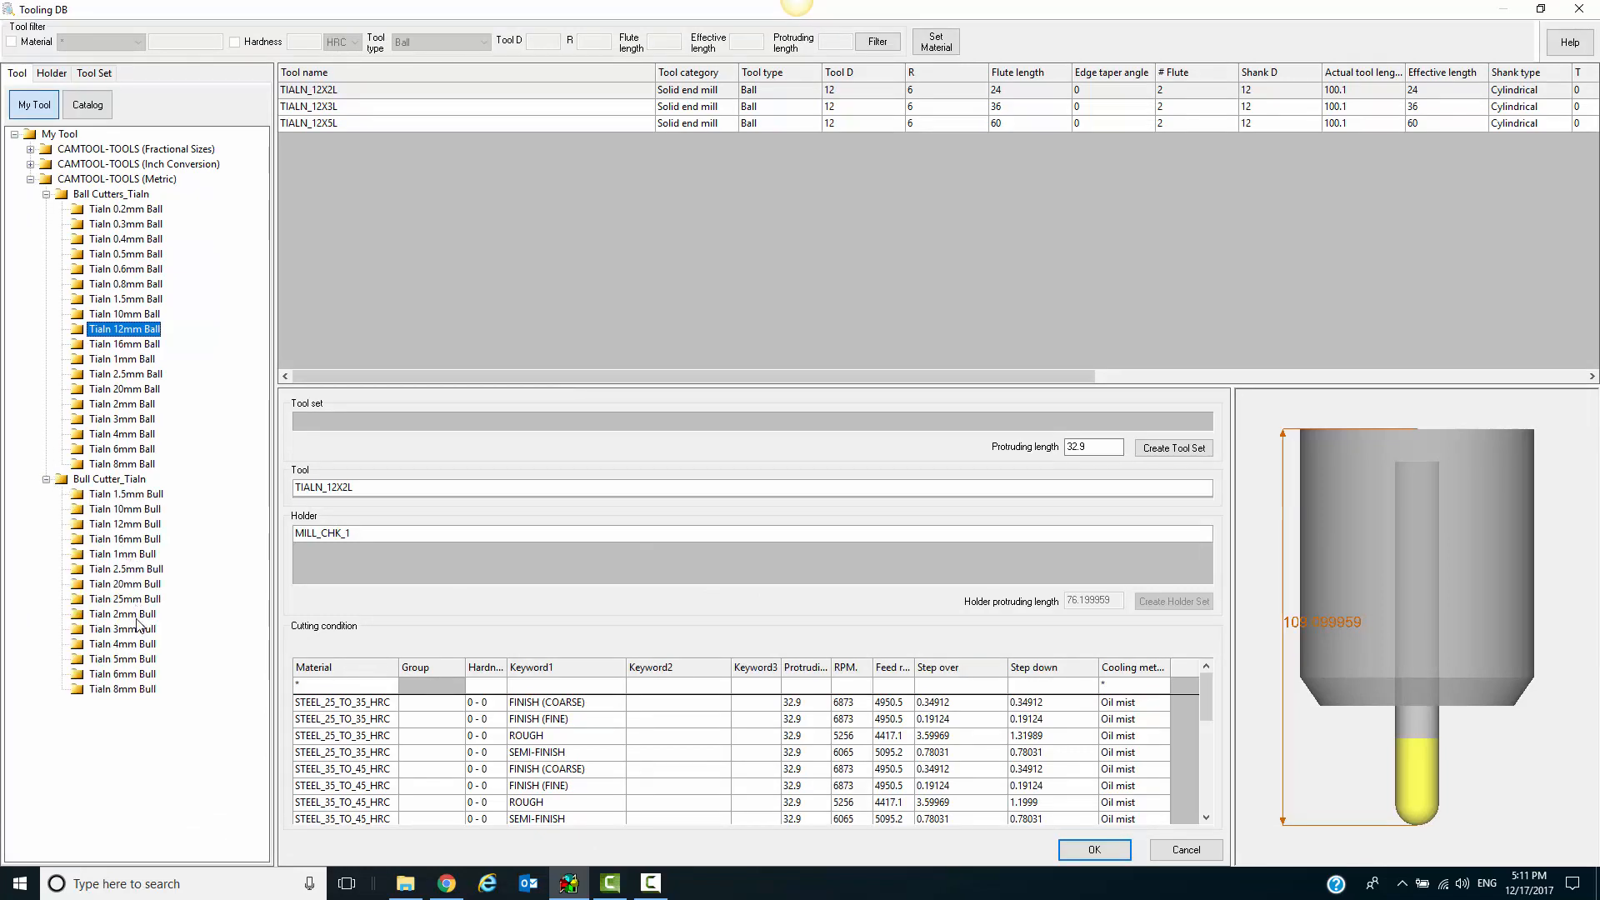
{"action": "left_click", "coordinate": [142, 525]}
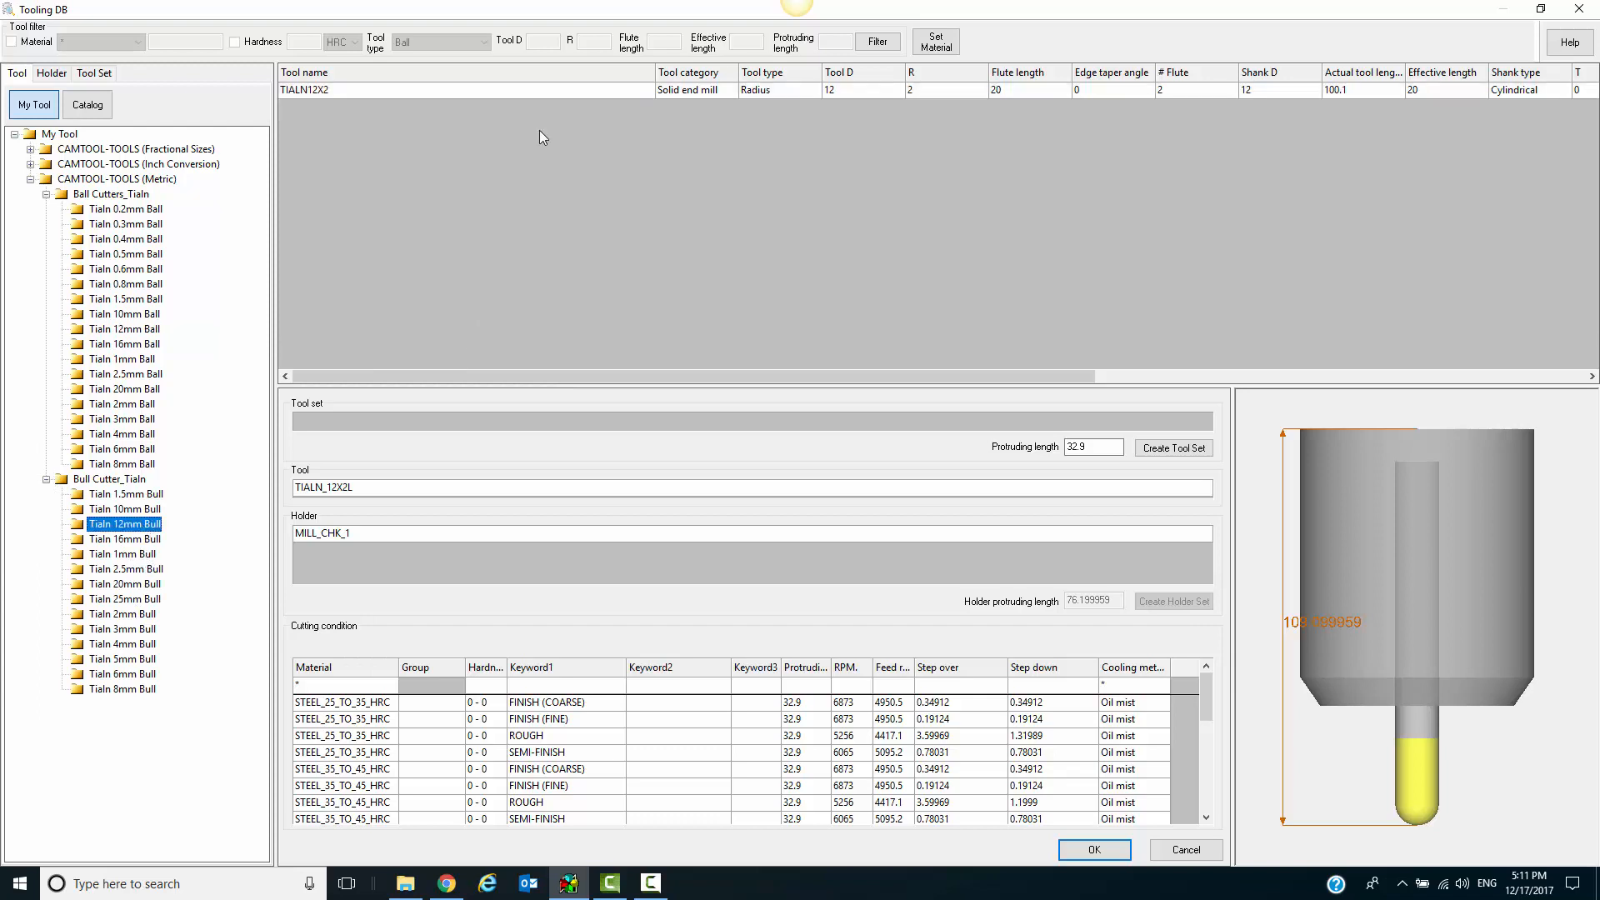
{"action": "left_click", "coordinate": [583, 92]}
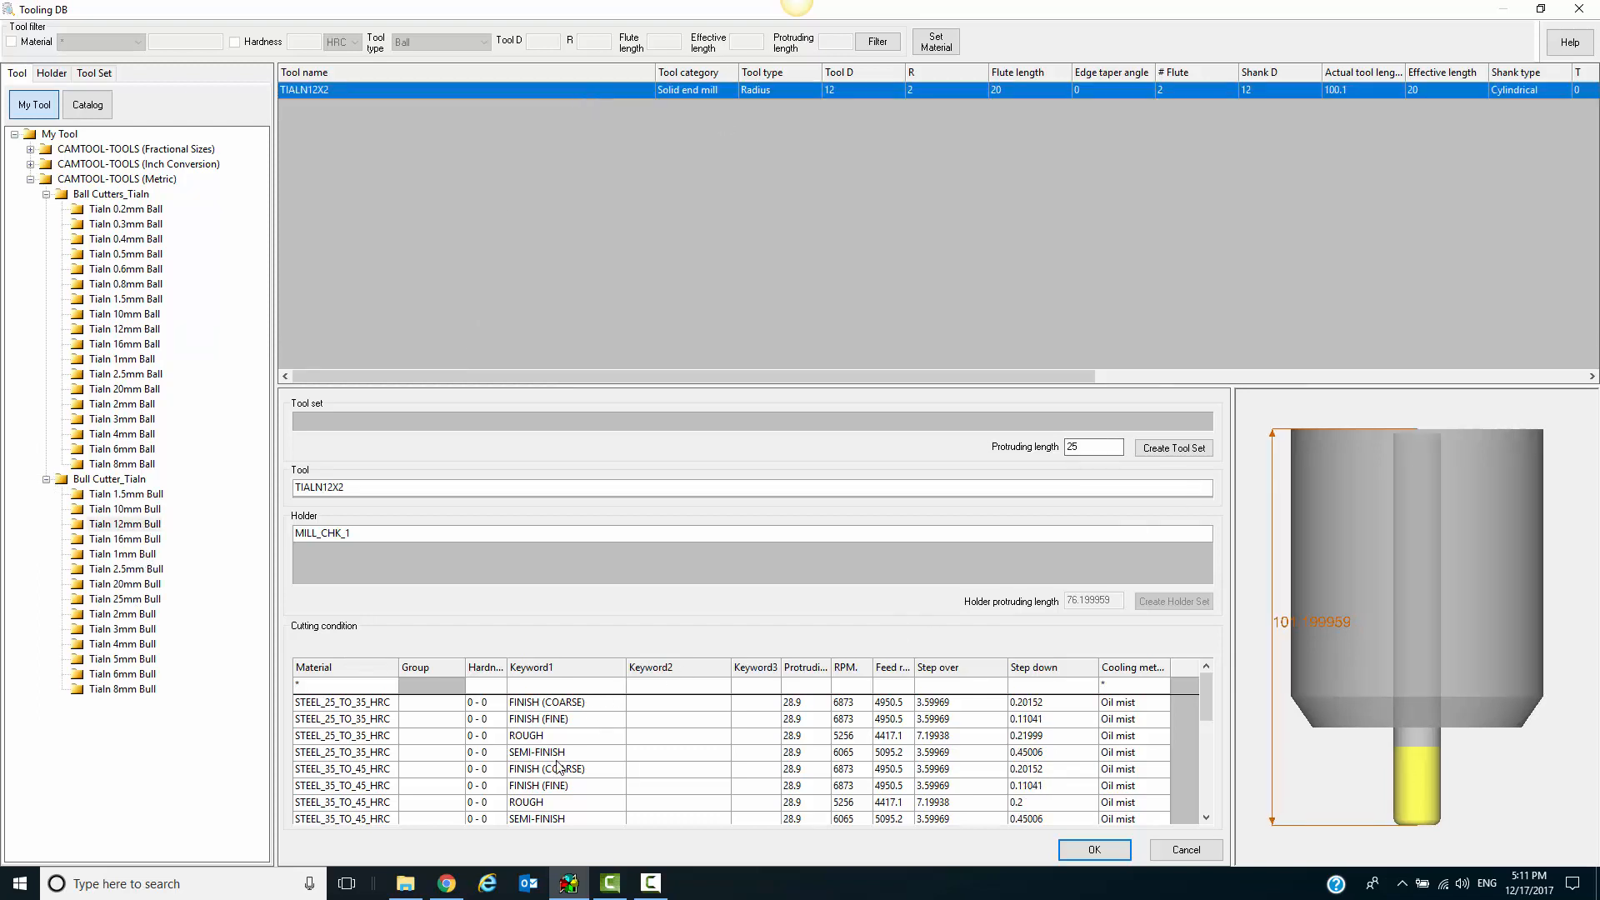
{"action": "left_click", "coordinate": [573, 737]}
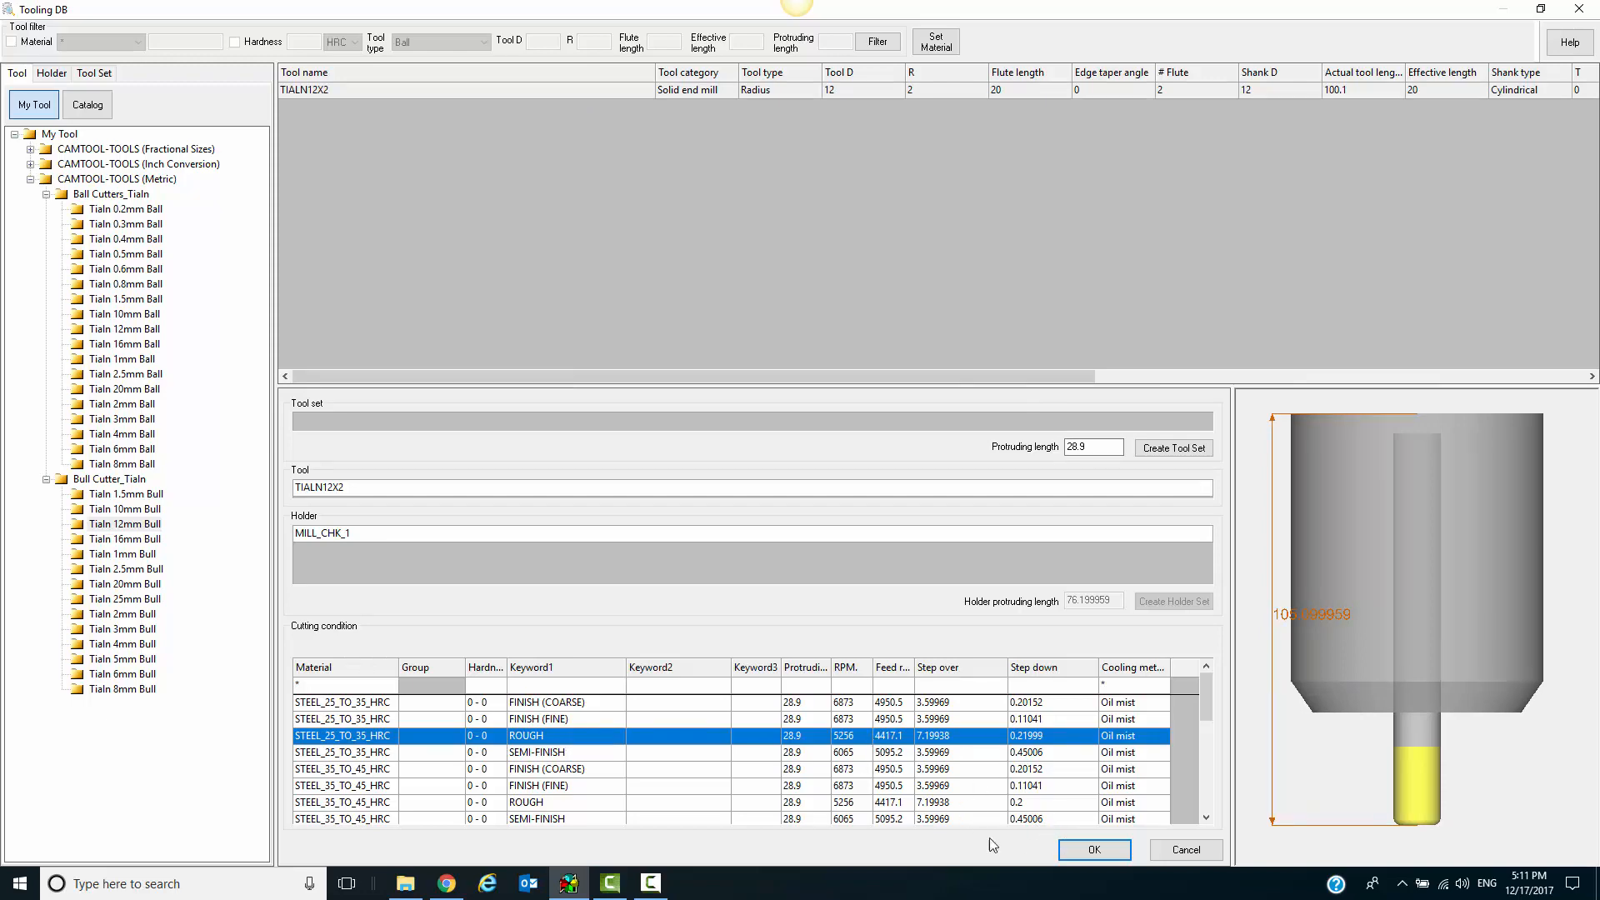
{"action": "left_click", "coordinate": [1090, 853]}
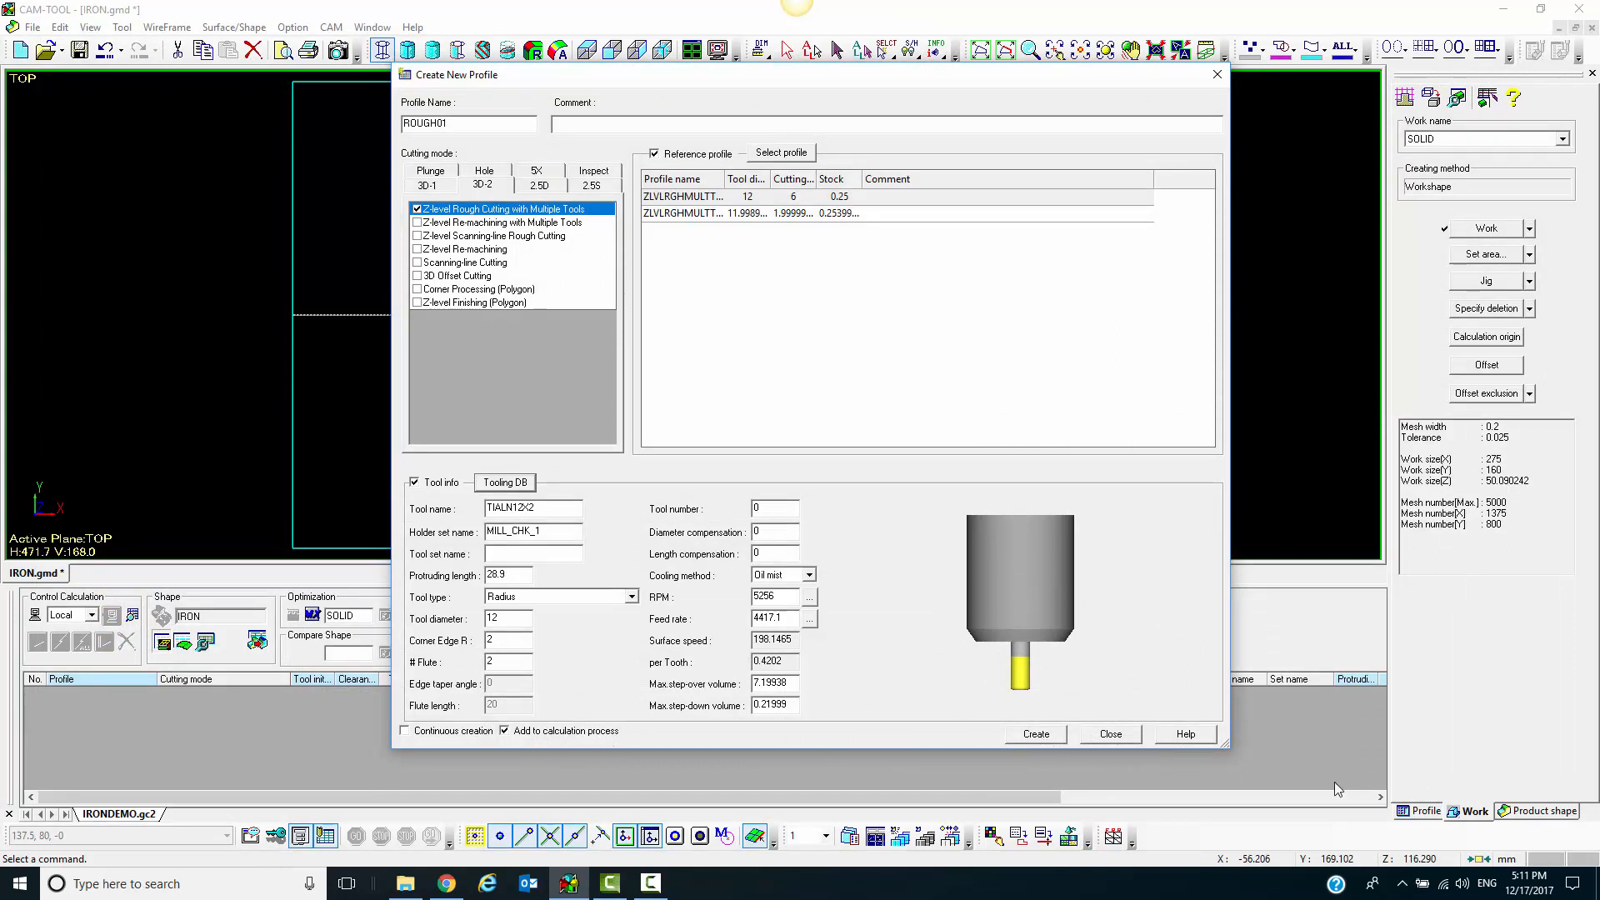
{"action": "left_click", "coordinate": [1026, 737]}
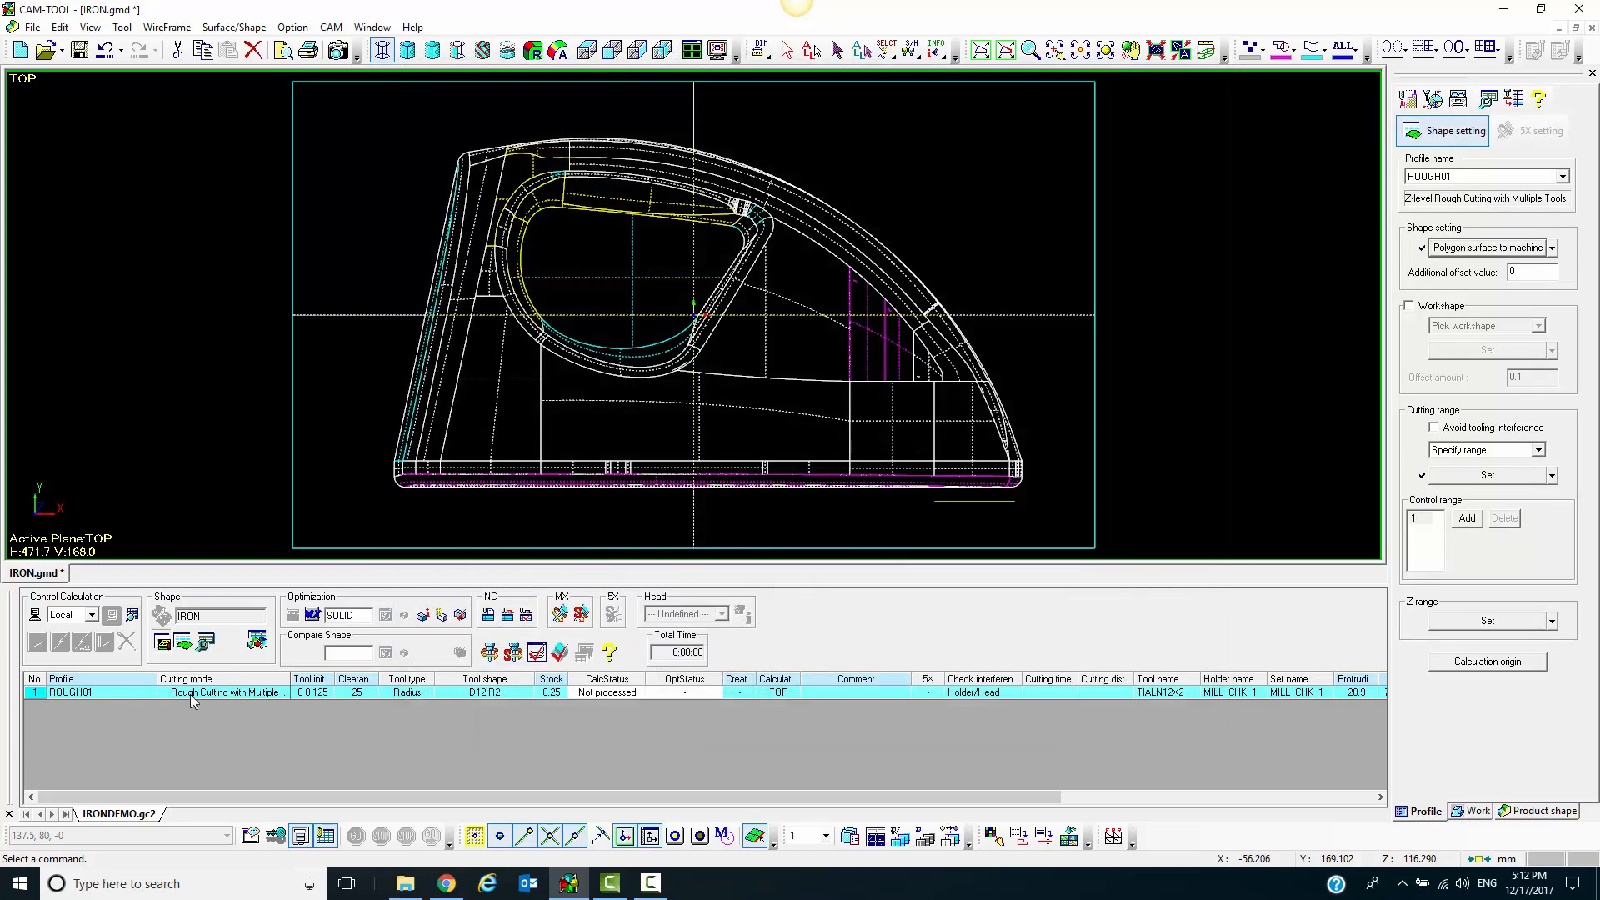
{"action": "left_click", "coordinate": [190, 694]}
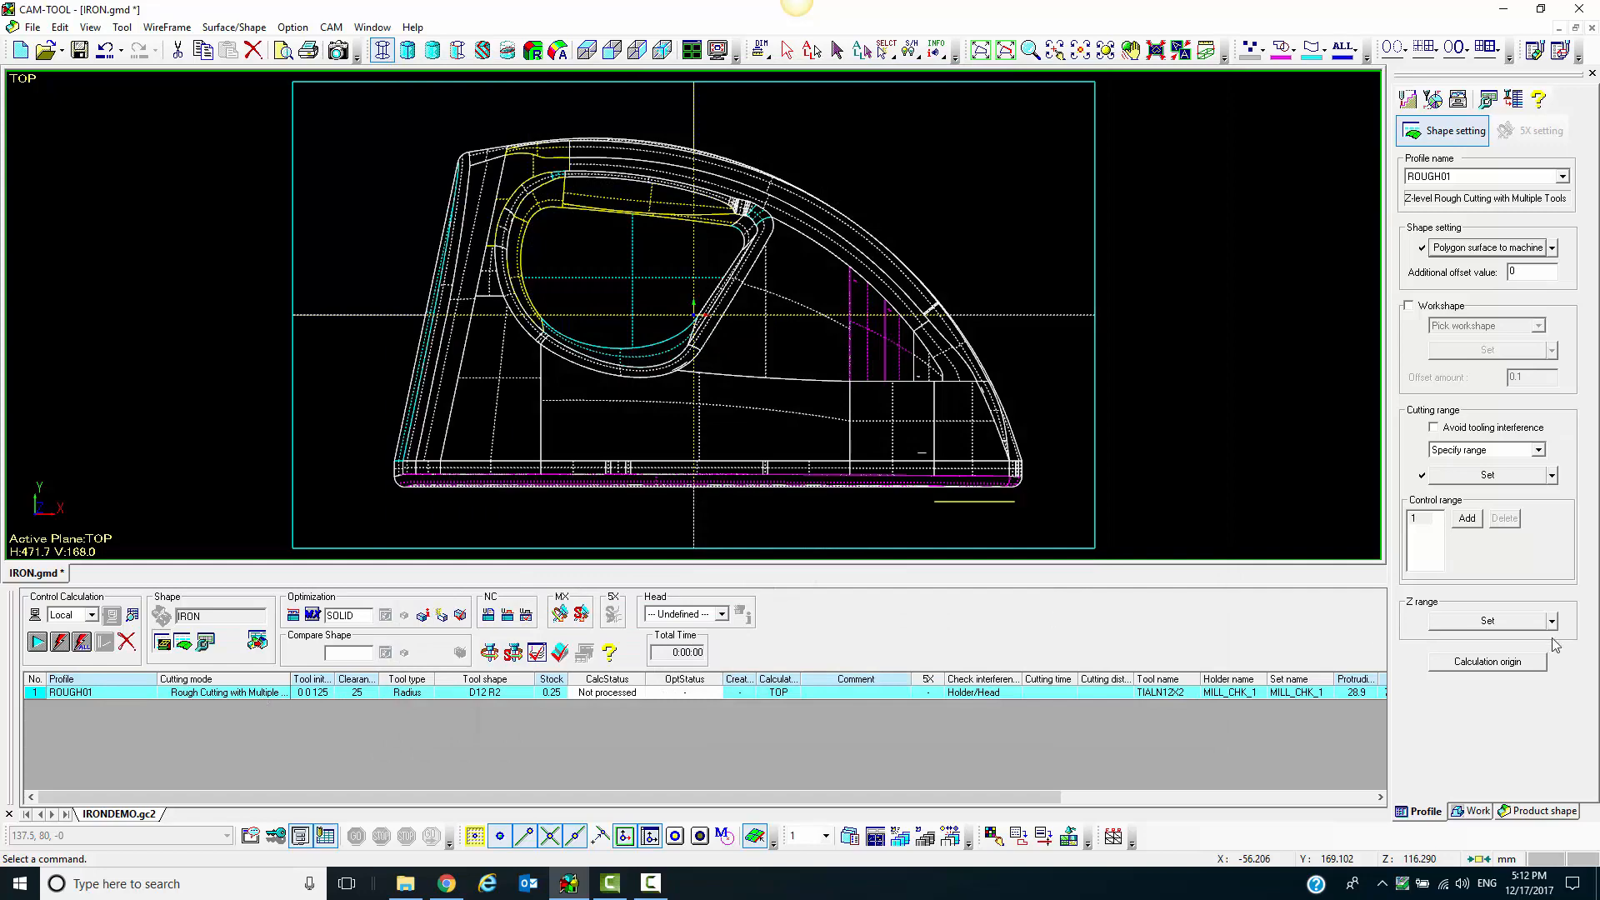
Check which surfaces are assigned as the polygon surfaces to machine for ROUGH01
{"action": "scroll", "coordinate": [1132, 446], "scroll_direction": "down", "scroll_amount": 3}
{"action": "middle_click_drag", "start_coordinate": [1132, 449], "coordinate": [929, 360]}
{"action": "scroll", "coordinate": [929, 360], "scroll_direction": "down", "scroll_amount": 1}
{"action": "scroll", "coordinate": [1082, 411], "scroll_direction": "up", "scroll_amount": 1}
{"action": "scroll", "coordinate": [977, 397], "scroll_direction": "up", "scroll_amount": 2}
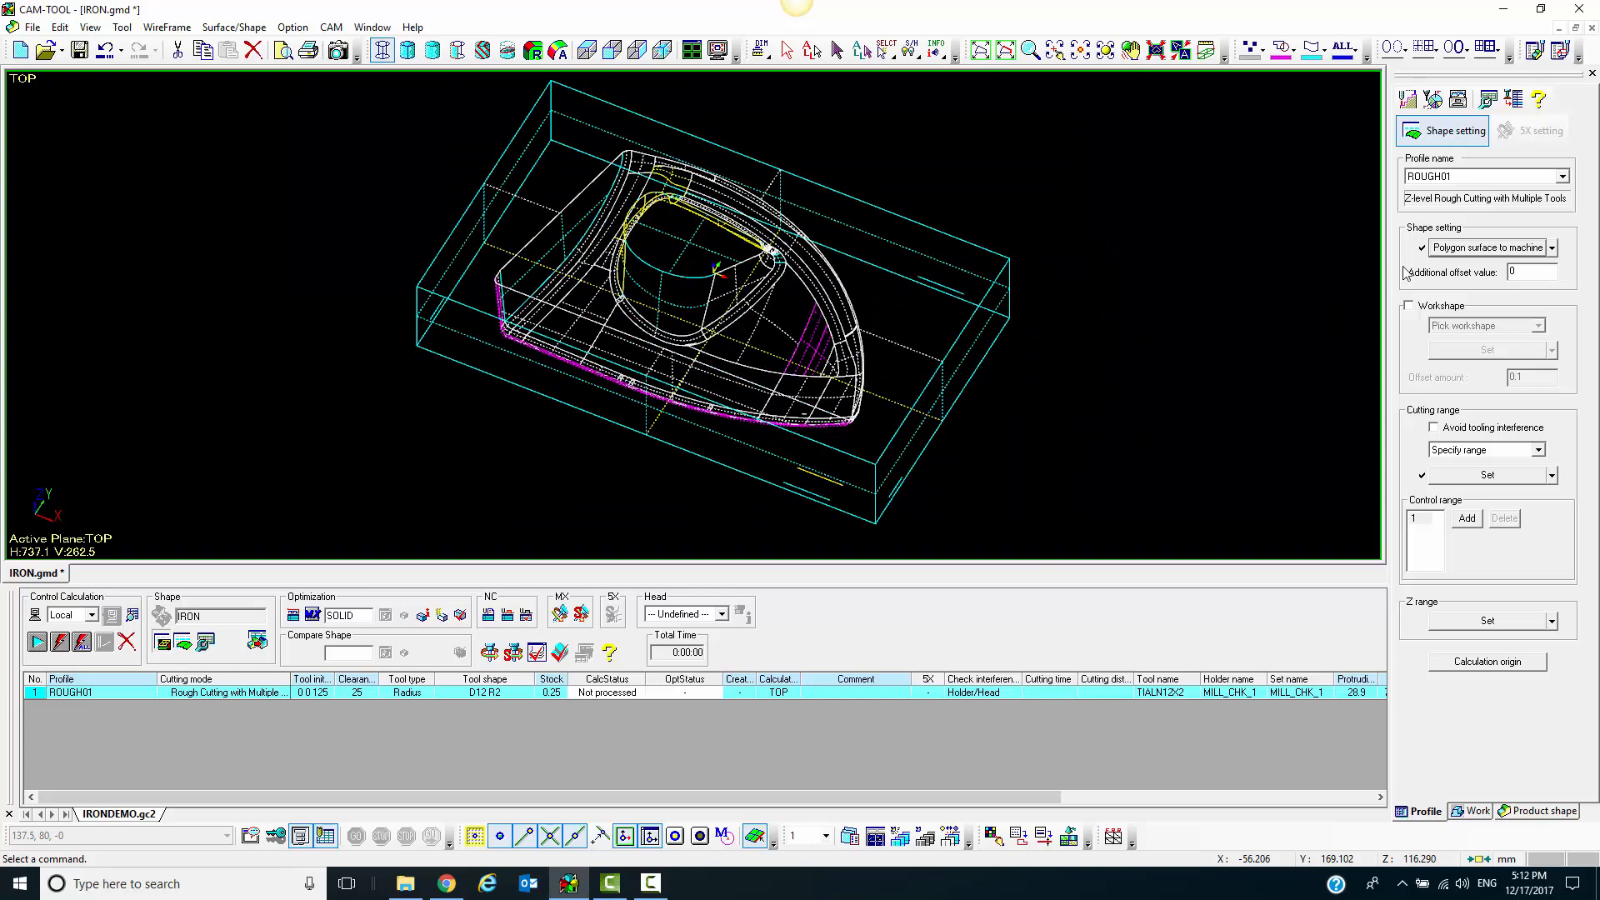
{"action": "left_click", "coordinate": [1472, 249]}
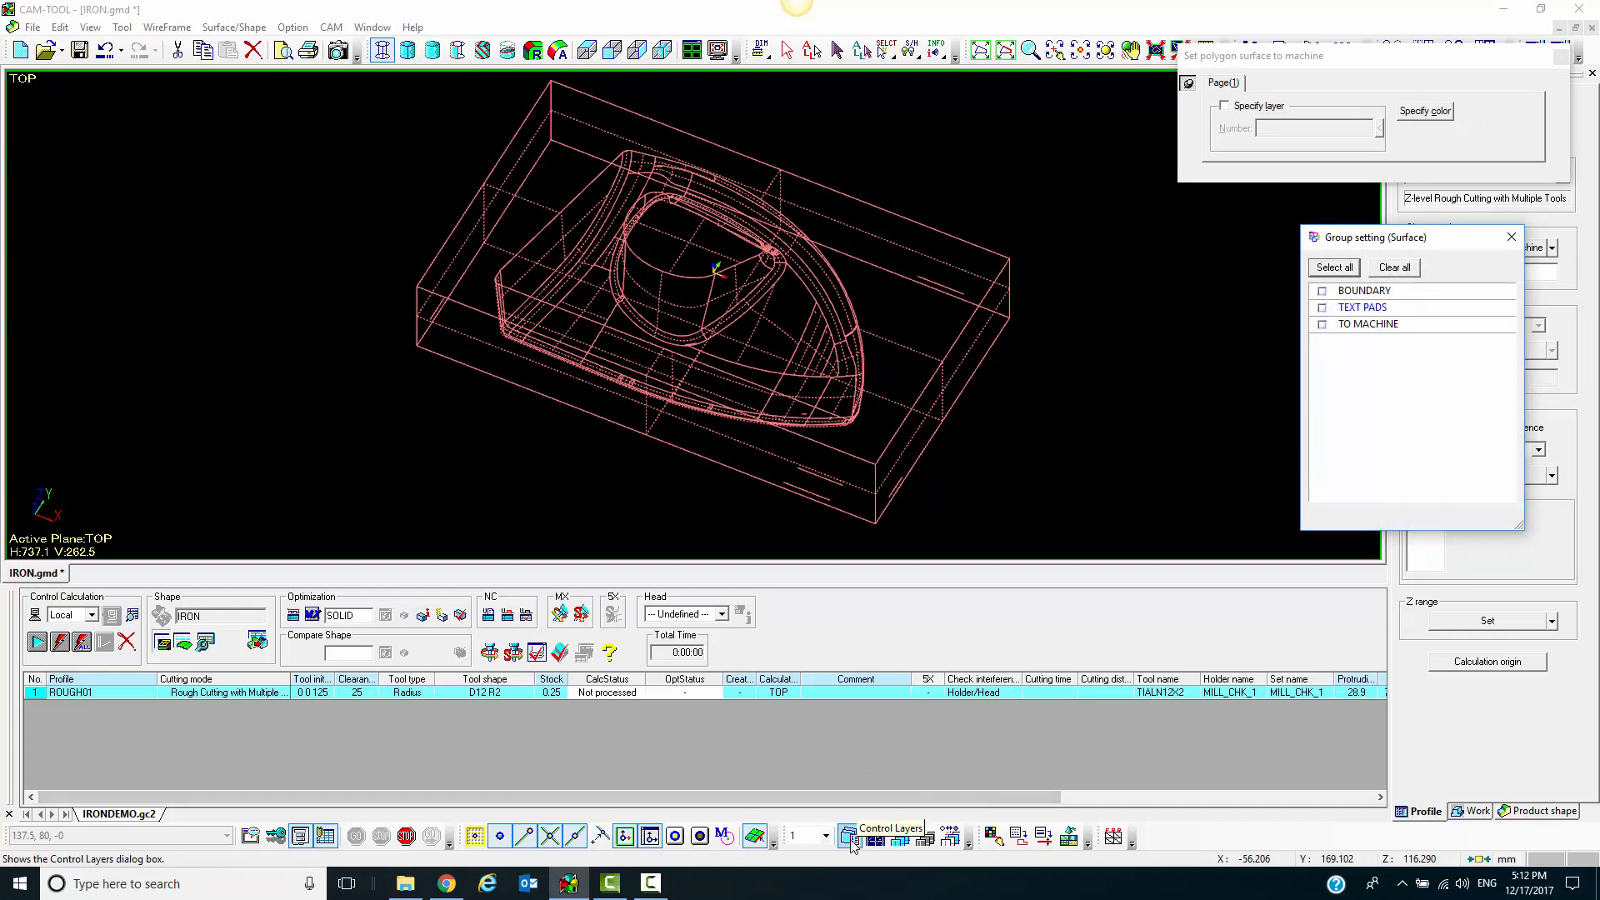
Make layer 15 active and check the surface assigned as the cutting range
{"action": "left_click", "coordinate": [811, 837]}
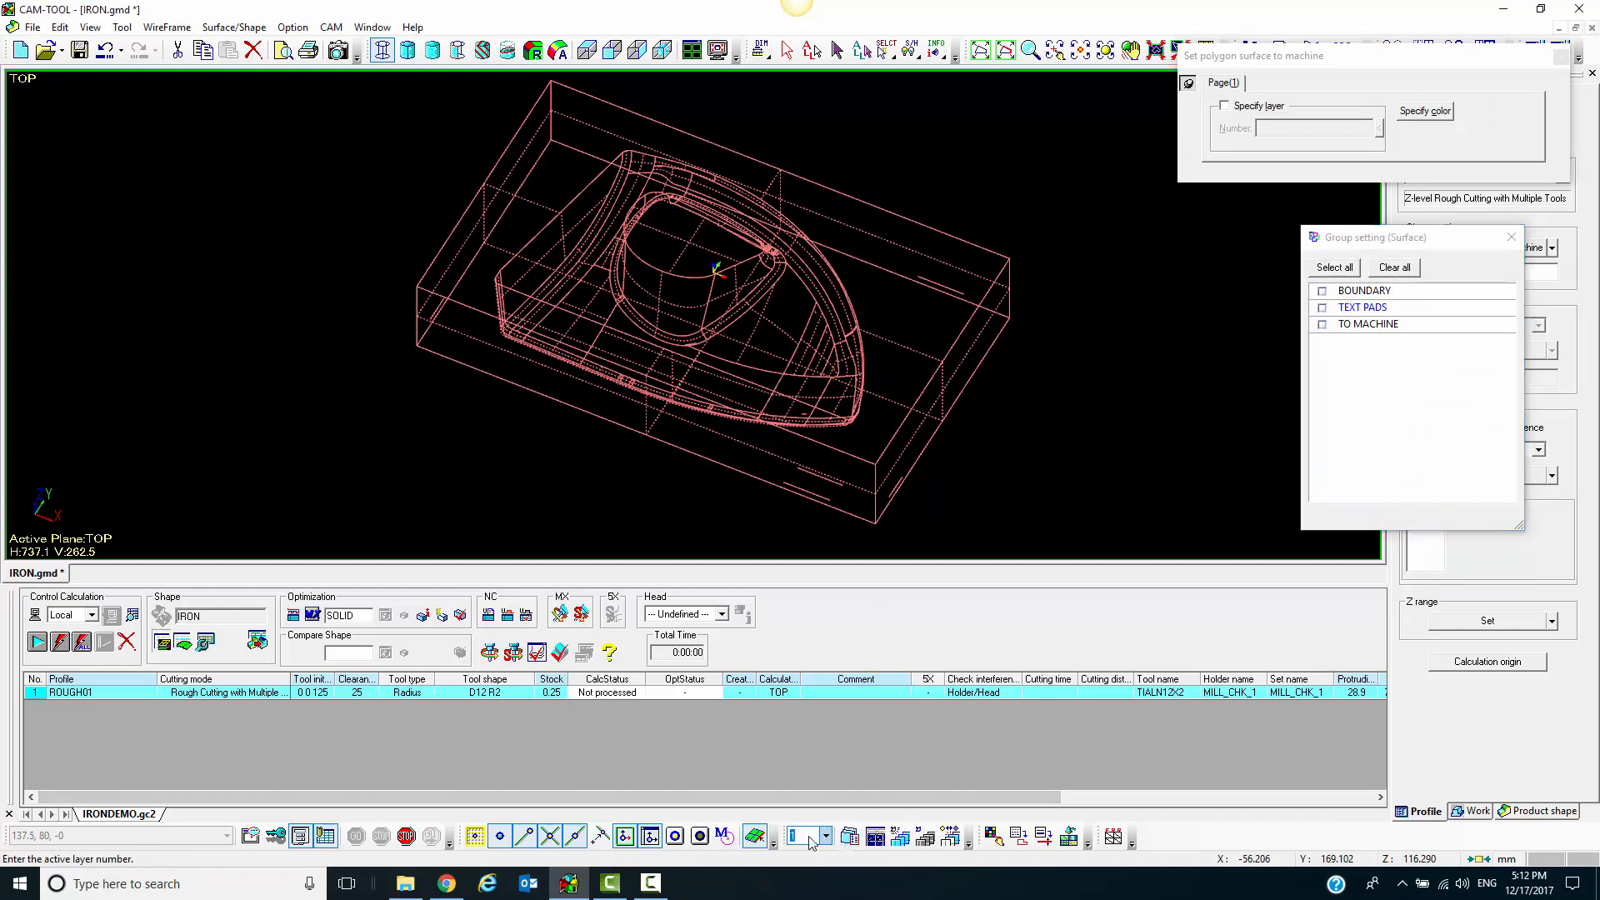
{"action": "type", "text": "15"}
{"action": "key", "text": "Return"}
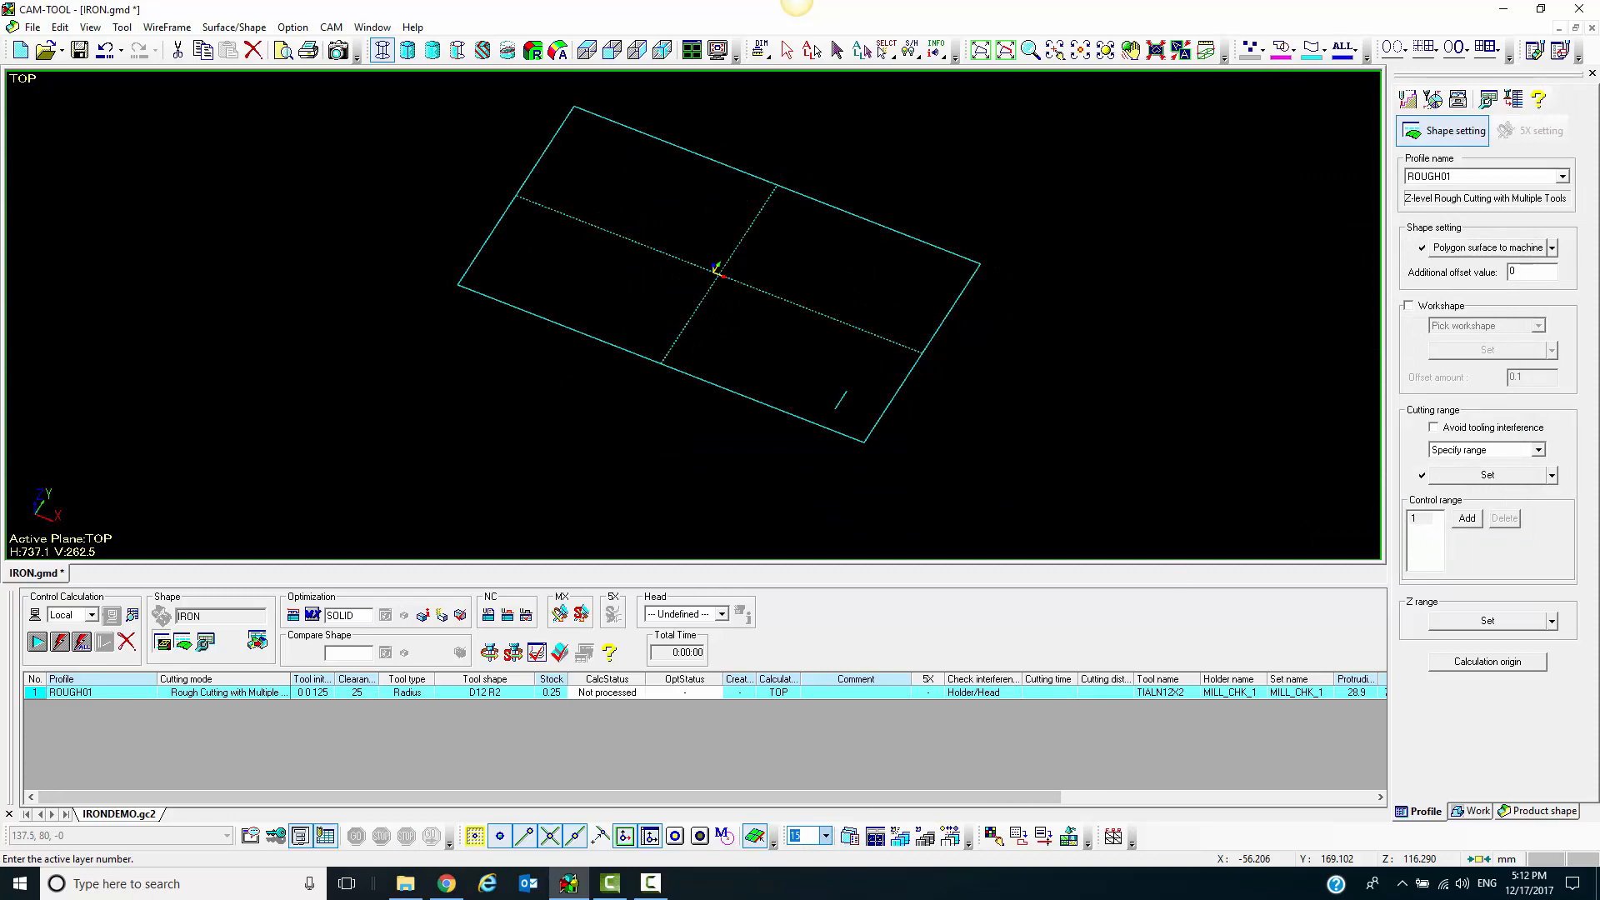
{"action": "left_click", "coordinate": [1489, 475]}
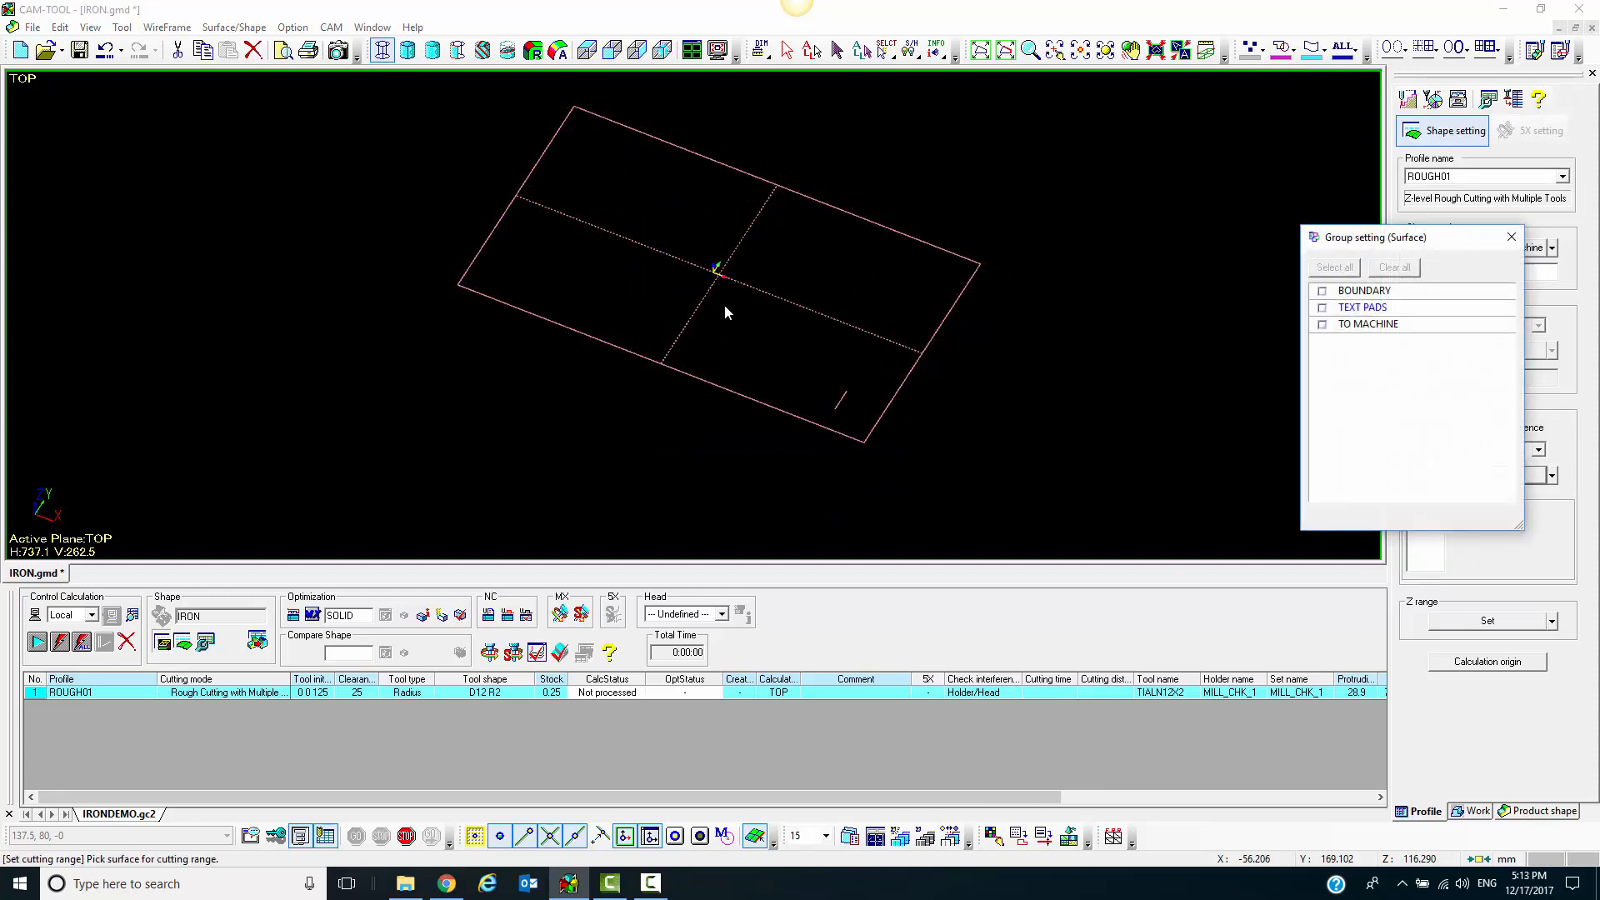
Turn off the path adjustment for flats in ROUGH01's calculation conditions
{"action": "double_click", "coordinate": [103, 695]}
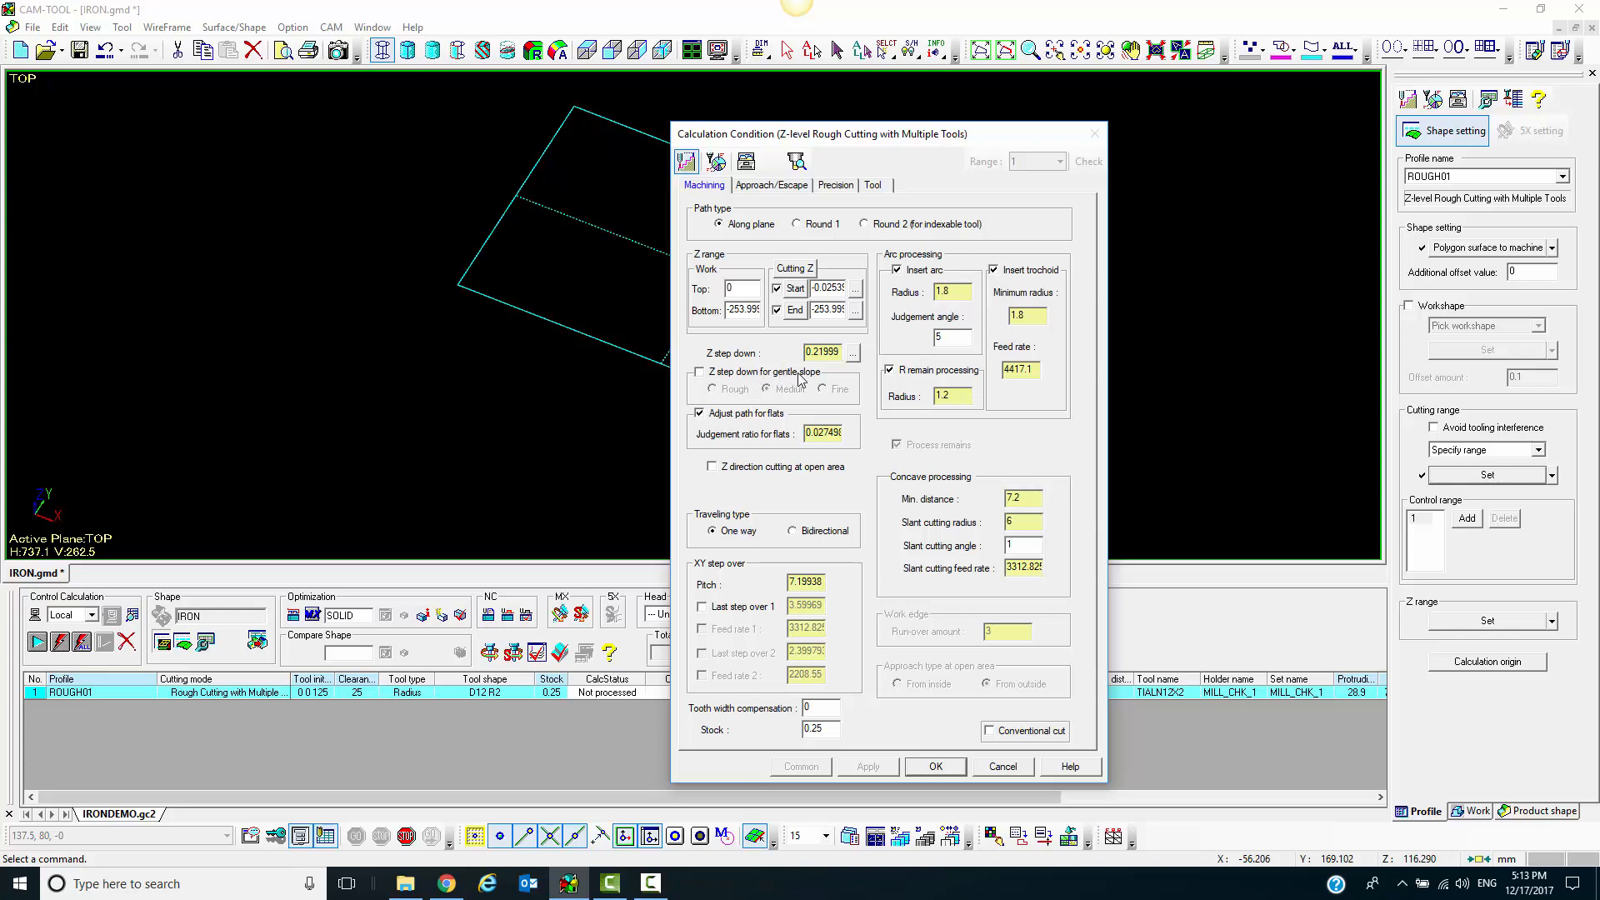
{"action": "left_click", "coordinate": [751, 414]}
{"action": "double_click", "coordinate": [818, 729]}
Examine the approach/escape, polygon precision and tool settings, including diameter, corner radius, RPM, feed rate and maximum step volumes
{"action": "left_click", "coordinate": [783, 190]}
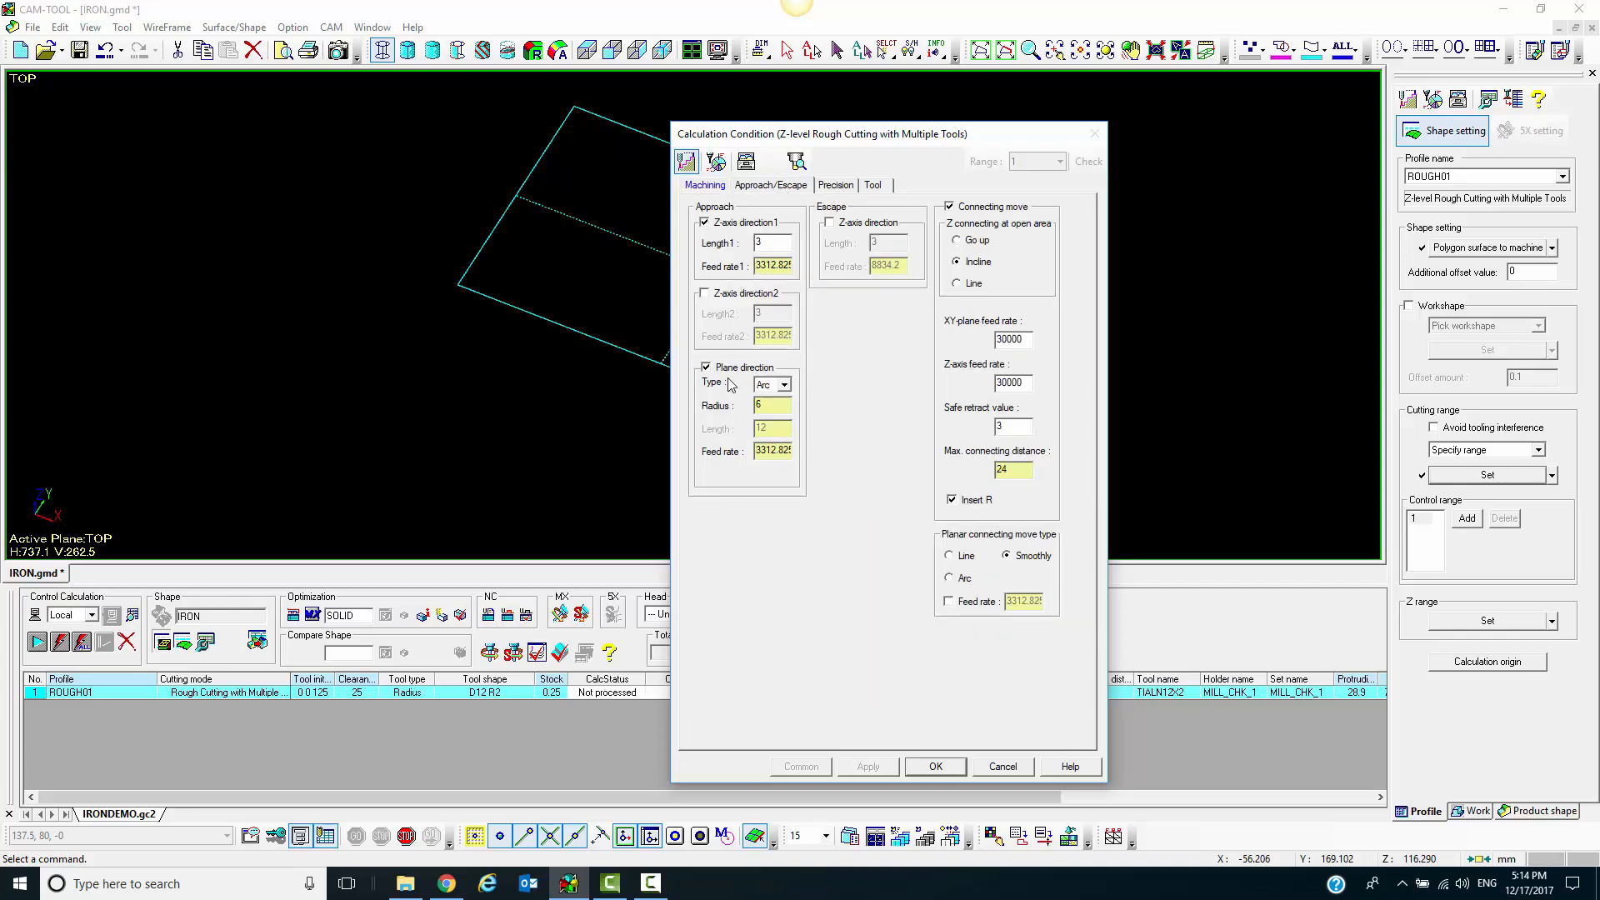
{"action": "left_click", "coordinate": [836, 185]}
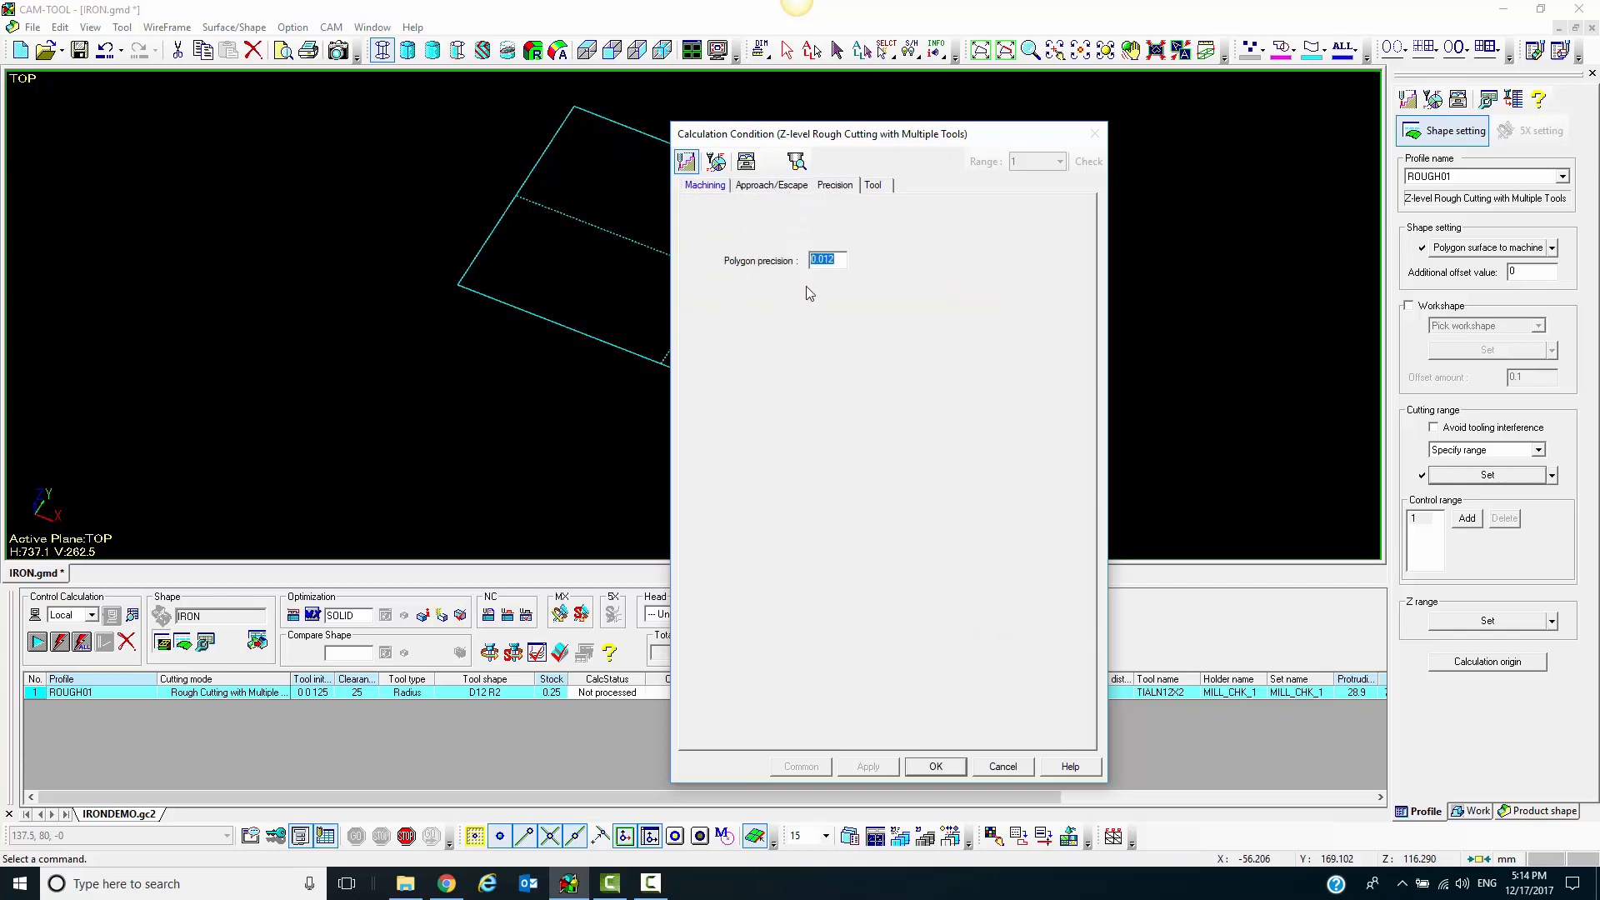
{"action": "left_click", "coordinate": [874, 185]}
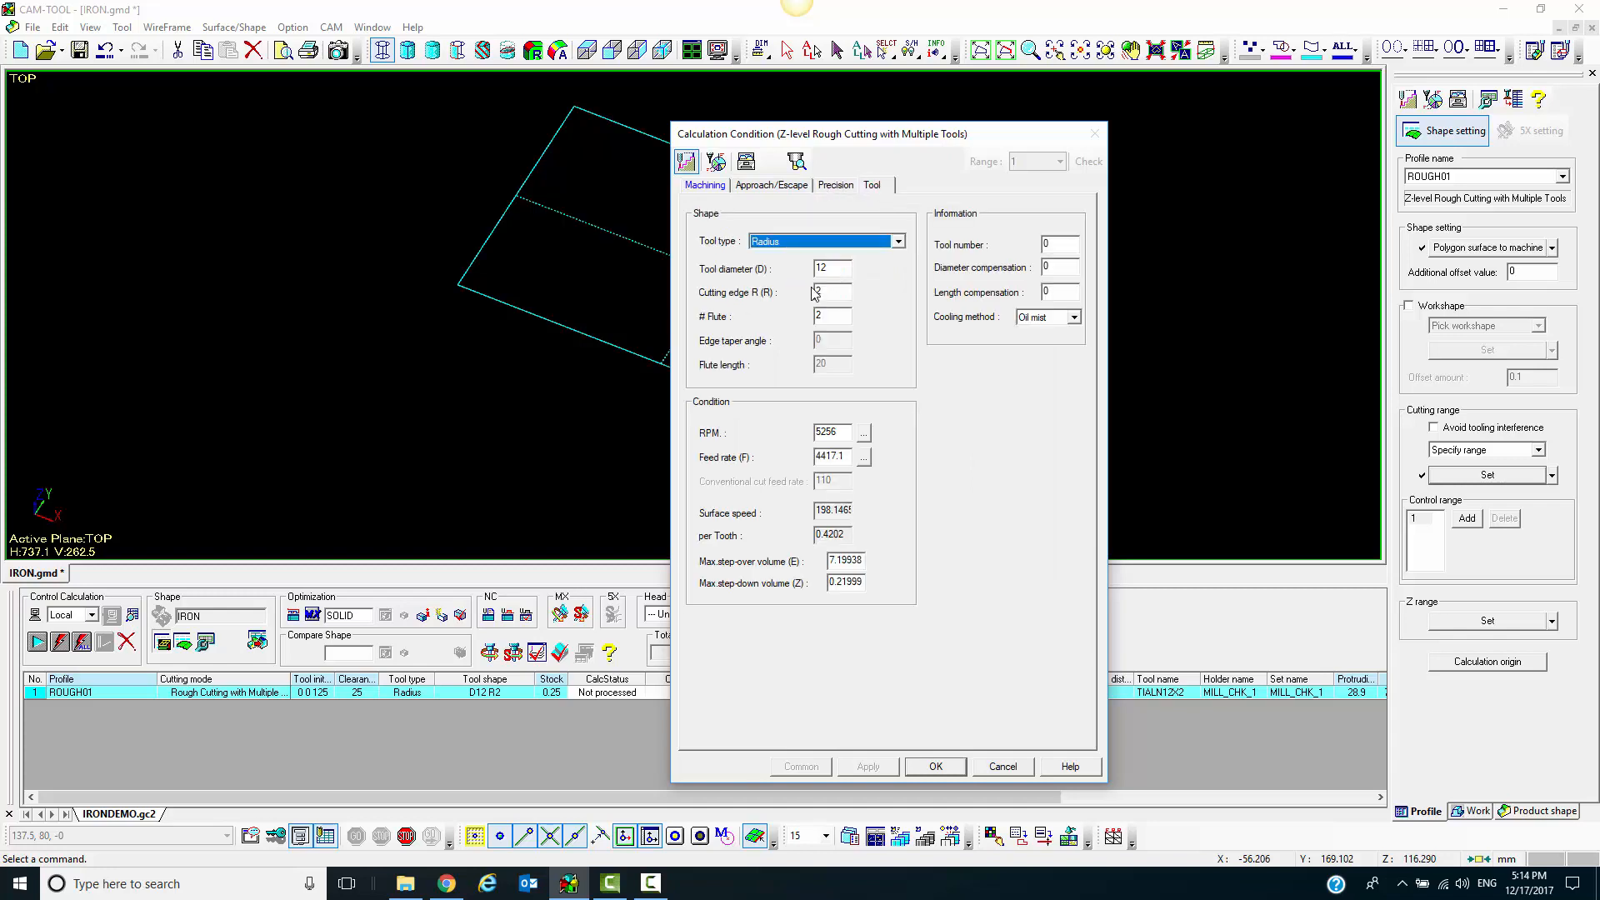
{"action": "double_click", "coordinate": [837, 267]}
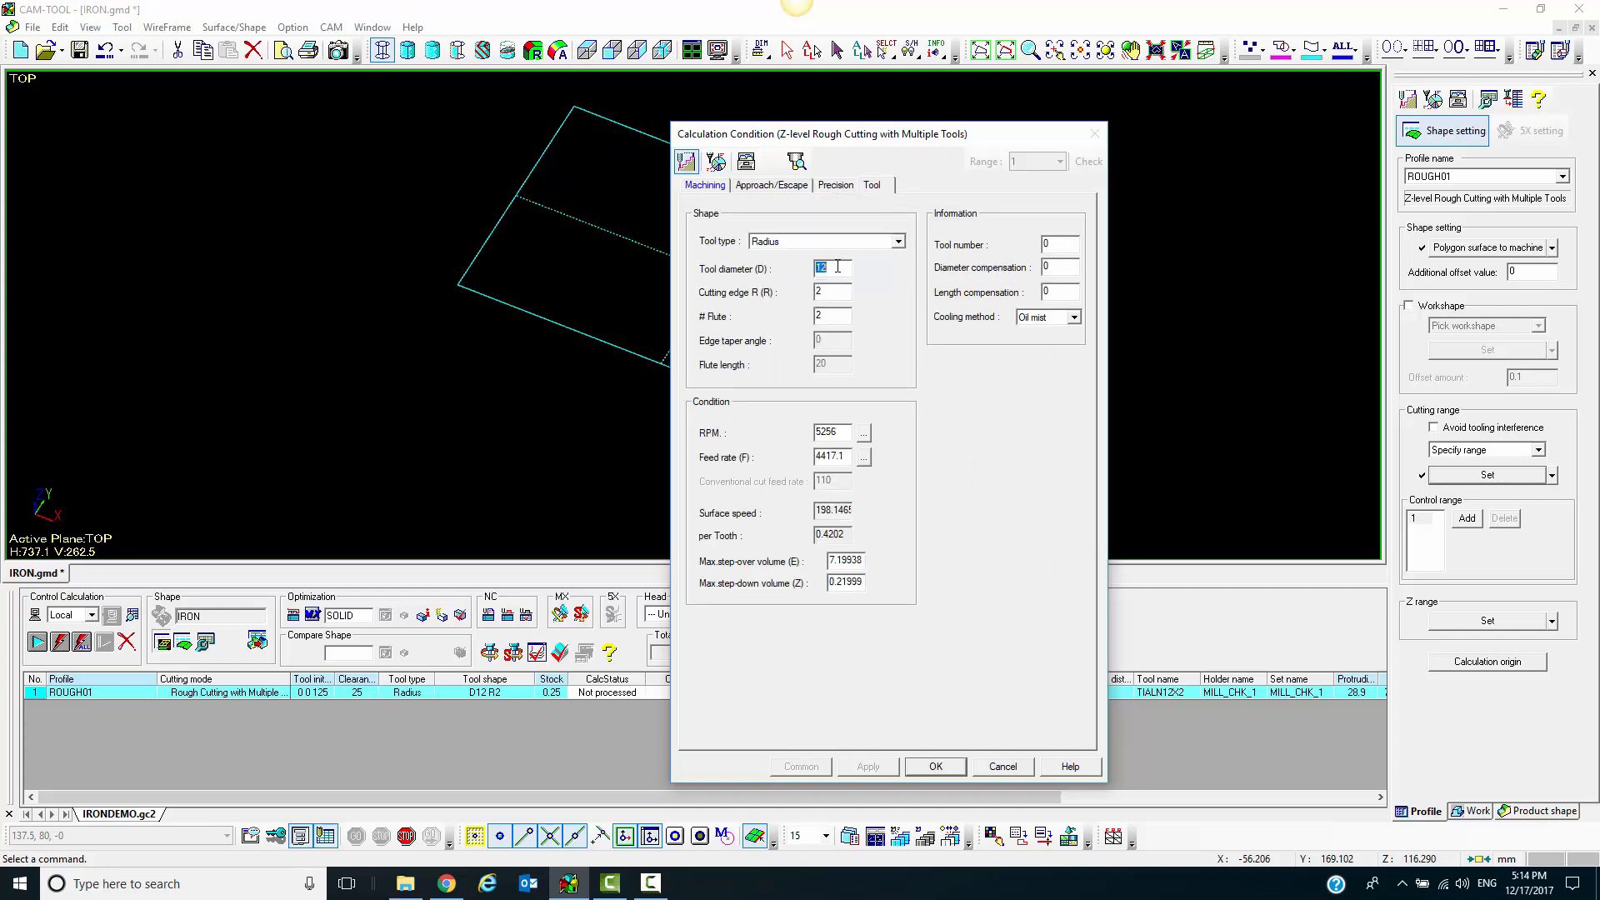
{"action": "double_click", "coordinate": [826, 292]}
{"action": "double_click", "coordinate": [838, 432]}
{"action": "double_click", "coordinate": [837, 456]}
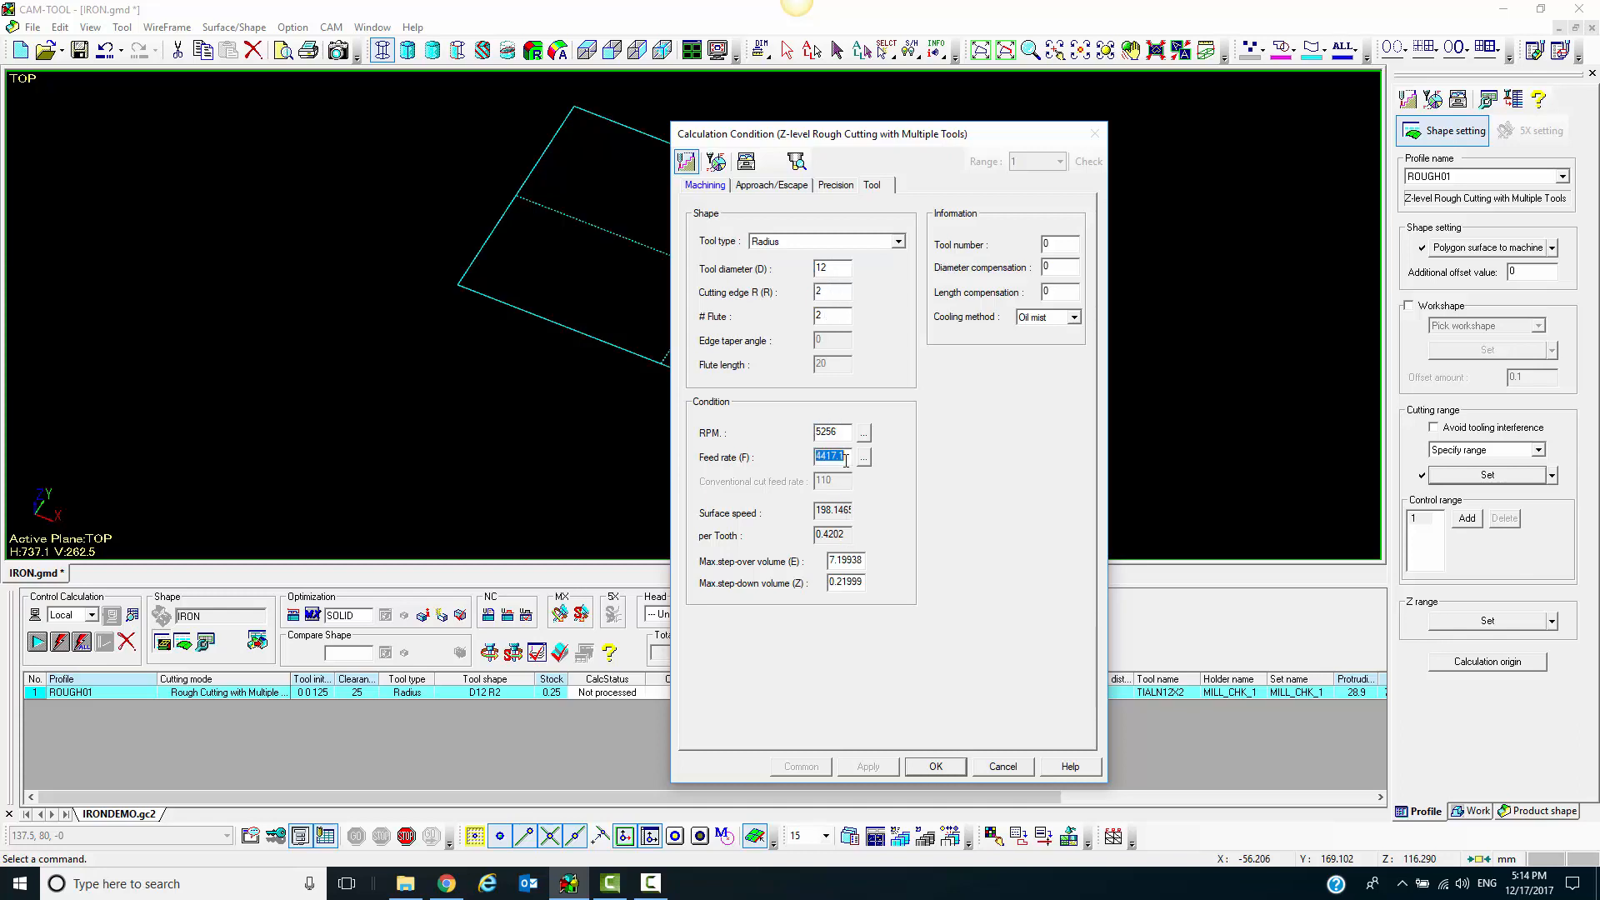
{"action": "double_click", "coordinate": [853, 563]}
{"action": "double_click", "coordinate": [856, 582]}
Review the arc, trochoid, Z step down and concave processing formulas, and accept the calculation conditions
{"action": "left_click", "coordinate": [720, 188]}
{"action": "double_click", "coordinate": [954, 290]}
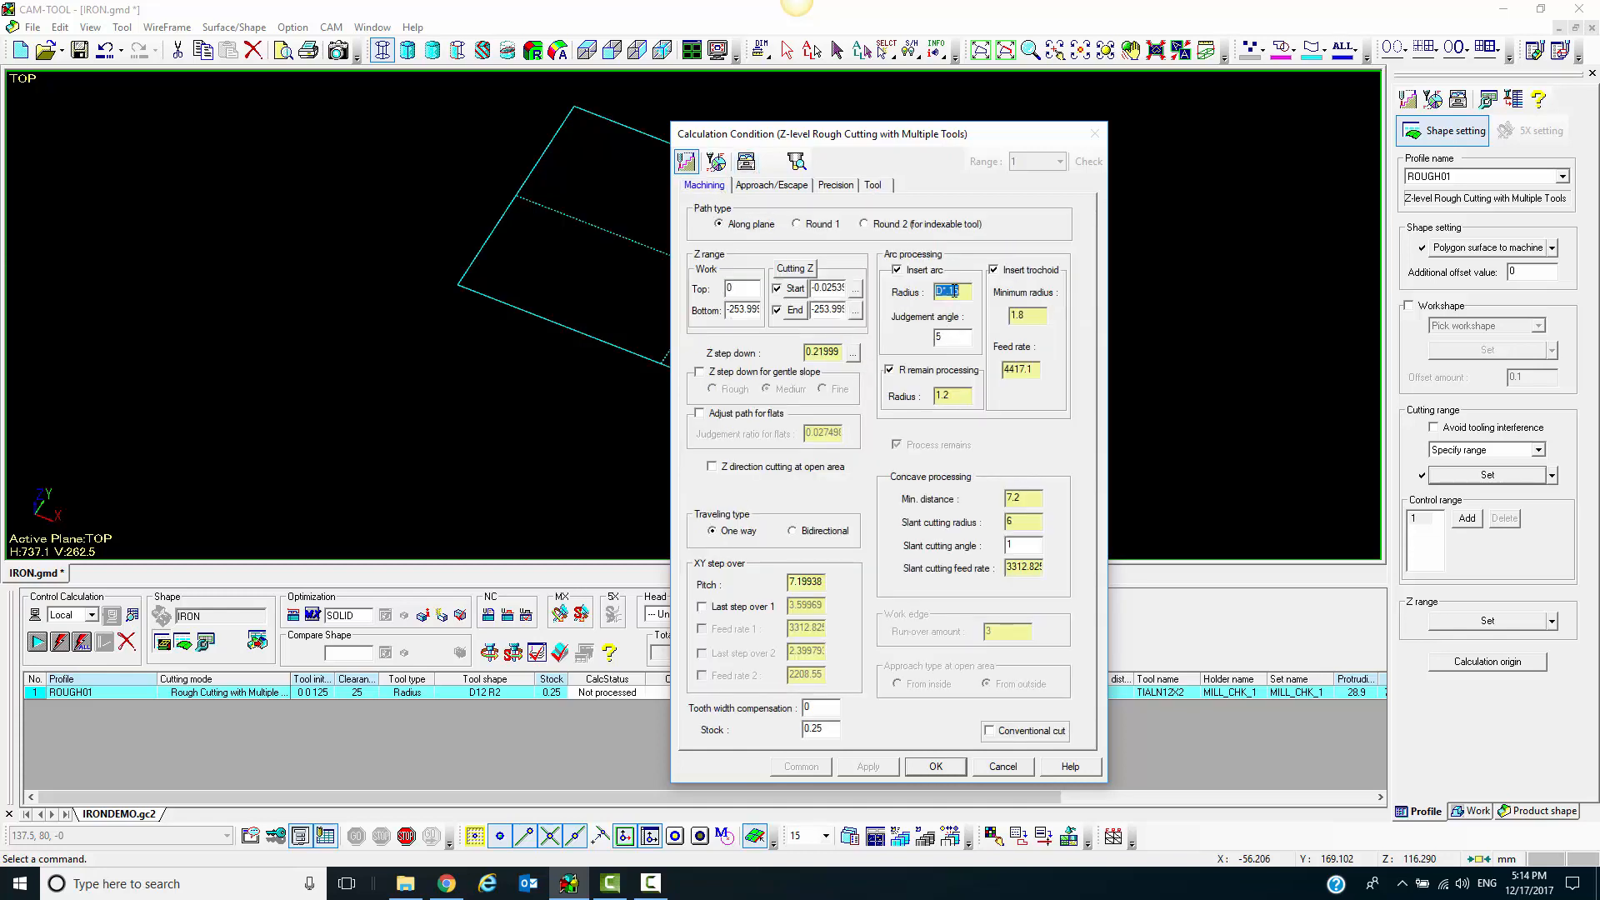
{"action": "left_click", "coordinate": [1032, 316]}
{"action": "left_click", "coordinate": [1030, 374]}
{"action": "left_click", "coordinate": [950, 396]}
{"action": "left_click", "coordinate": [829, 353]}
{"action": "left_click", "coordinate": [1015, 497]}
{"action": "left_click", "coordinate": [935, 767]}
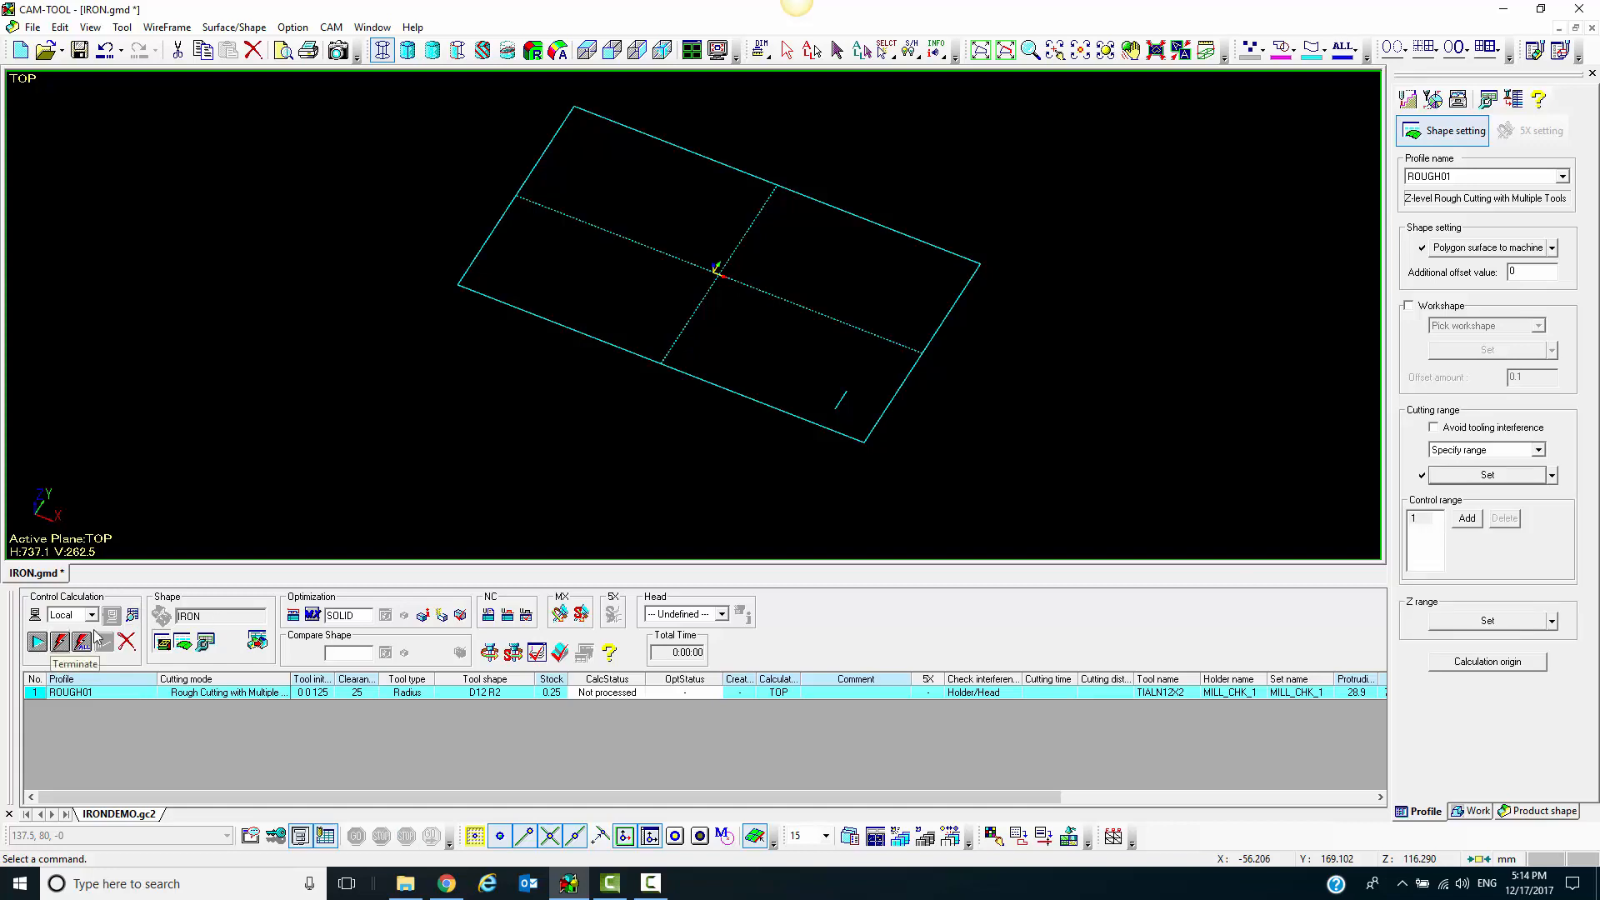
Start the toolpath calculation for ROUGH01 and its SOLID work model
{"action": "left_click", "coordinate": [37, 642]}
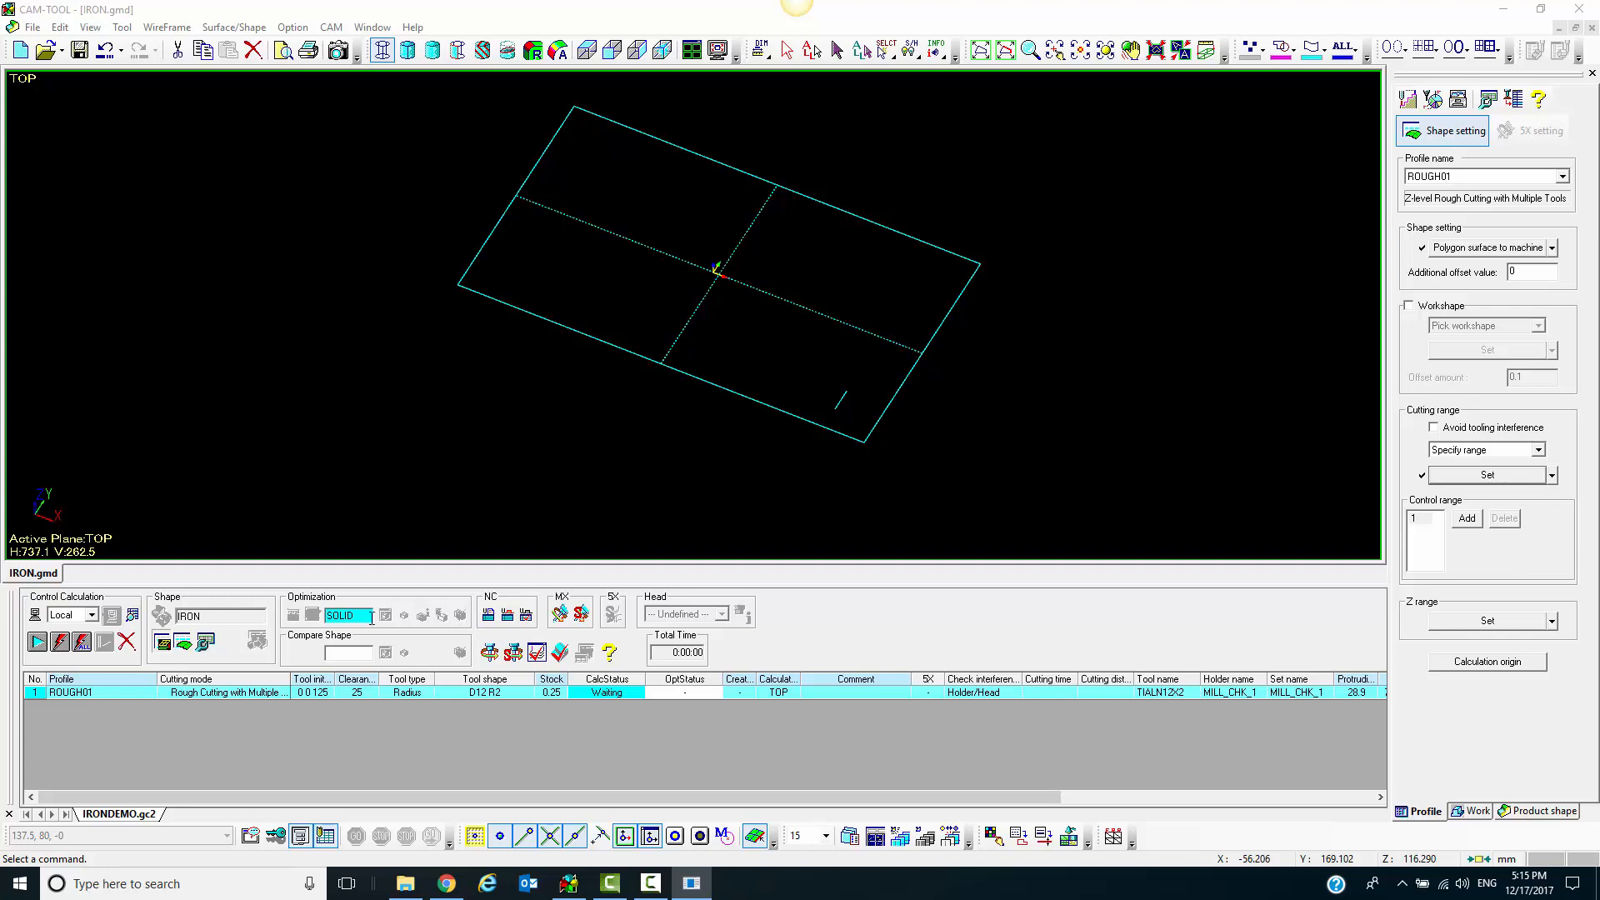
{"action": "left_click_drag", "start_coordinate": [372, 618], "coordinate": [313, 611]}
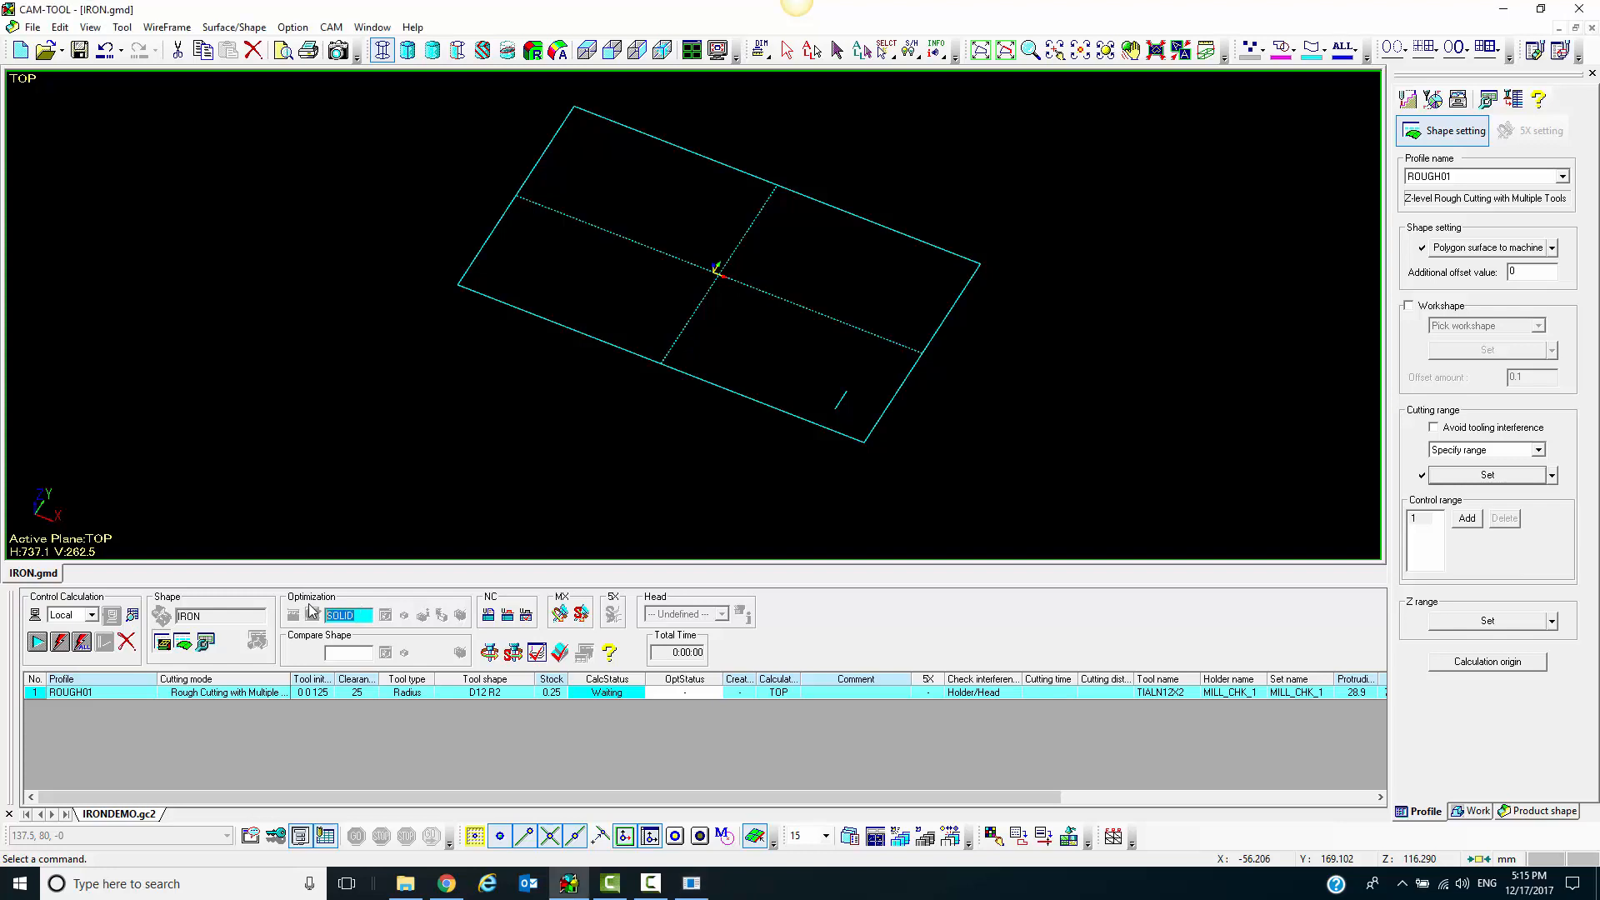
{"action": "left_click", "coordinate": [367, 615]}
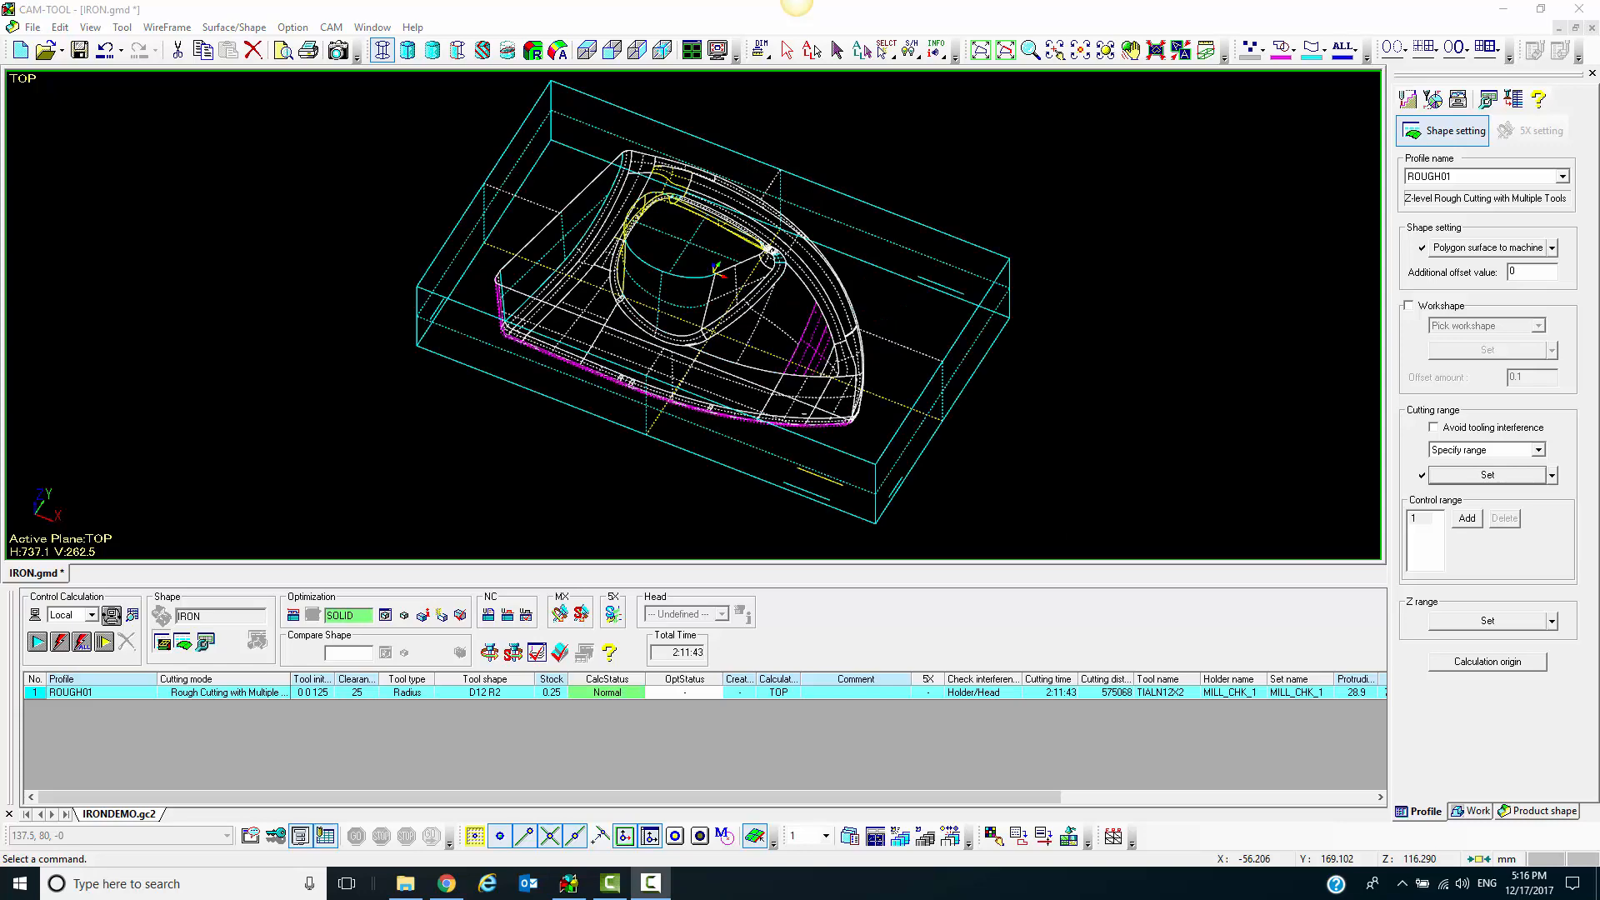
Display the calculated ROUGH01 toolpath and inspect it on the iron model from several angles
{"action": "double_click", "coordinate": [608, 695]}
{"action": "scroll", "coordinate": [653, 363], "scroll_direction": "up", "scroll_amount": 5}
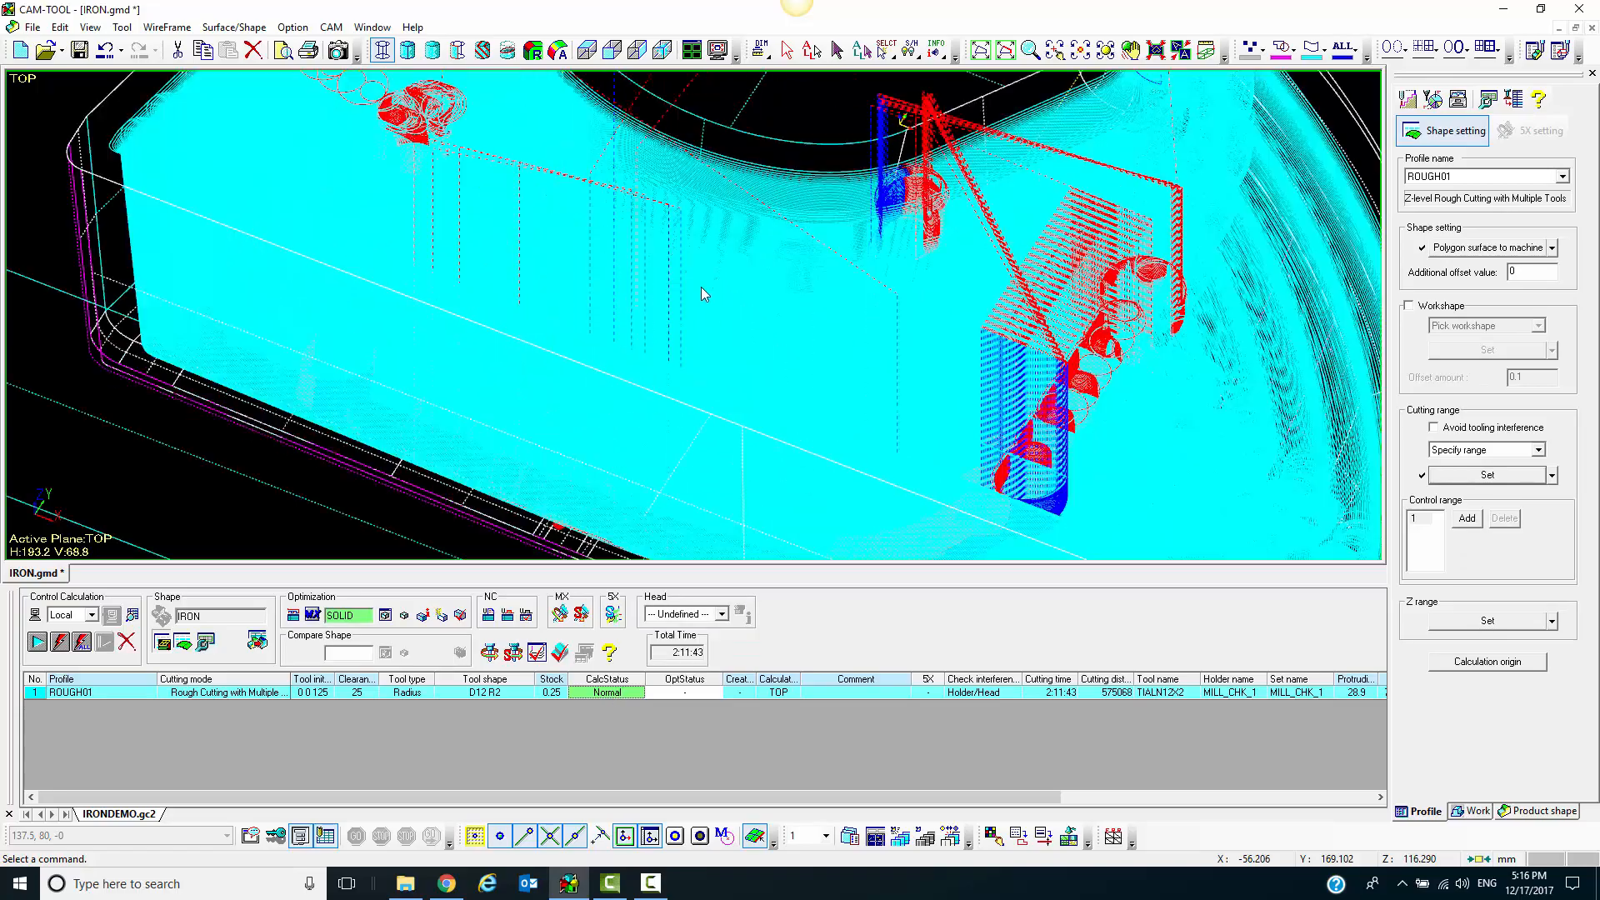
{"action": "mouse_move", "coordinate": [701, 290]}
{"action": "middle_mouse_down"}
{"action": "mouse_move", "coordinate": [797, 392]}
{"action": "mouse_move", "coordinate": [927, 406]}
{"action": "mouse_move", "coordinate": [858, 413]}
{"action": "middle_mouse_up"}
{"action": "scroll", "coordinate": [859, 414], "scroll_direction": "down", "scroll_amount": 4}
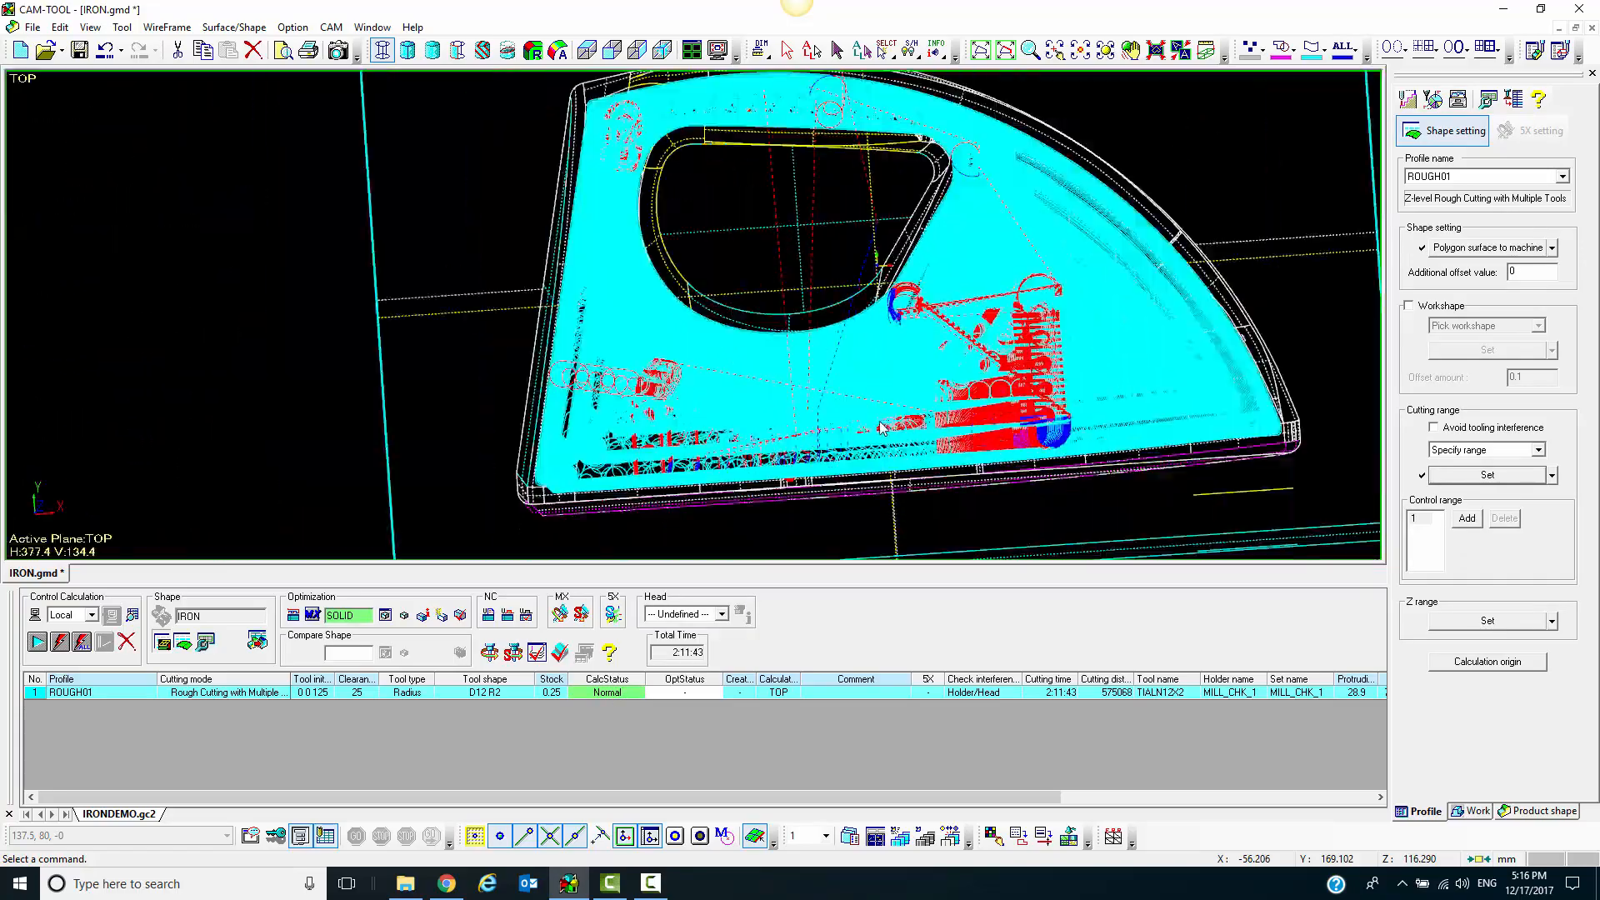
{"action": "middle_click_drag", "start_coordinate": [1063, 406], "coordinate": [717, 332]}
{"action": "scroll", "coordinate": [714, 332], "scroll_direction": "down", "scroll_amount": 3}
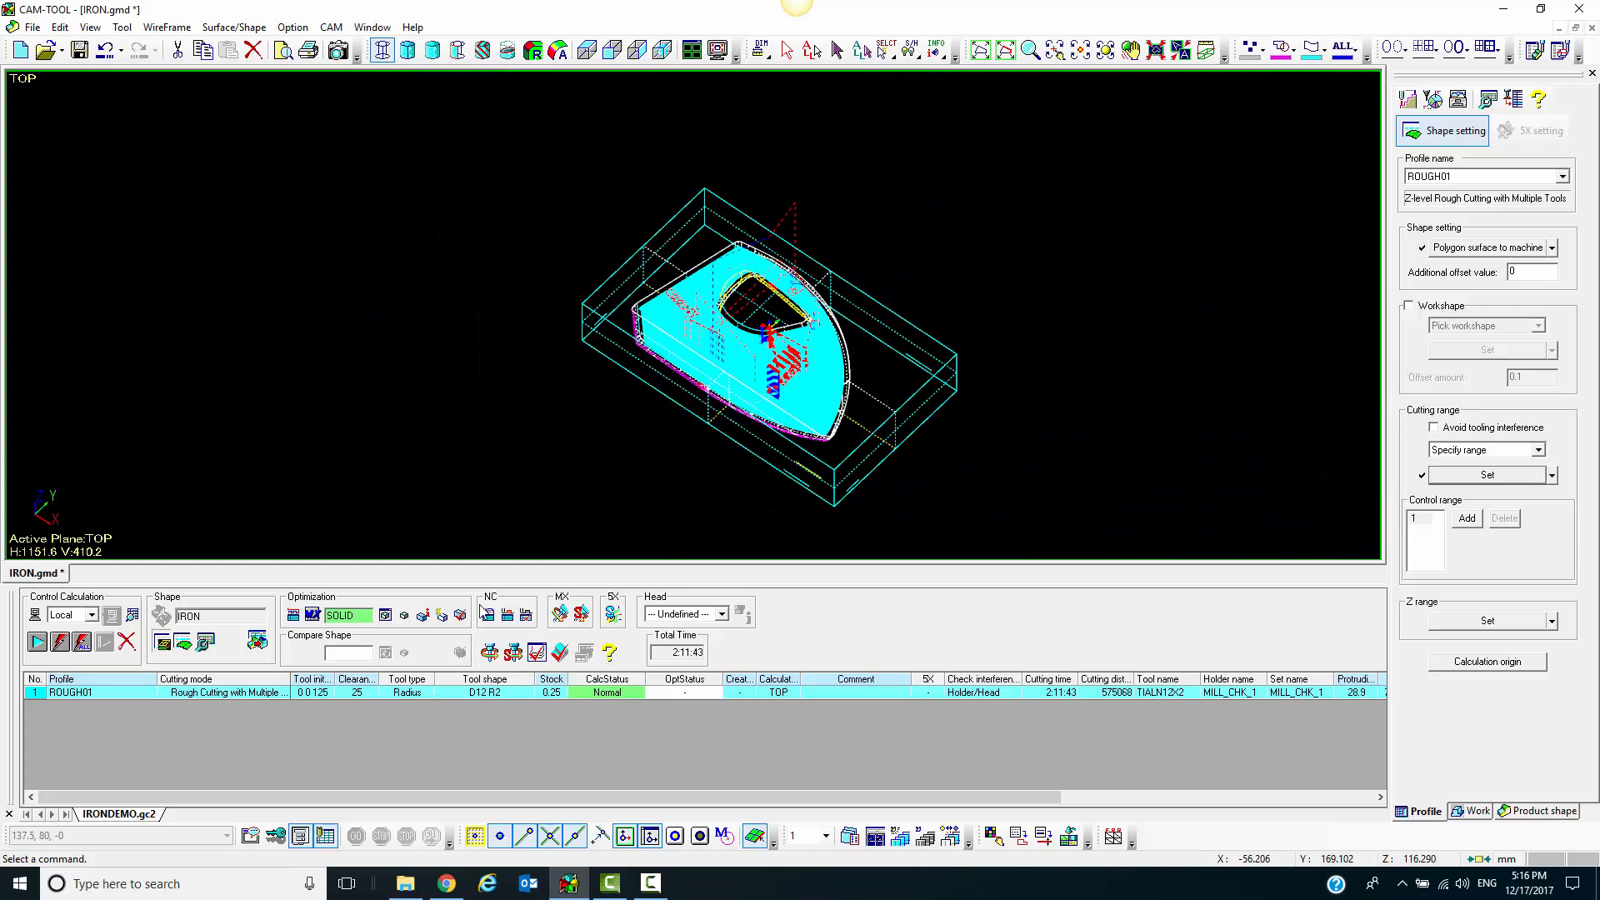
Set all profiles for optimization and run the calculation
{"action": "left_click", "coordinate": [294, 617]}
{"action": "left_click", "coordinate": [37, 641]}
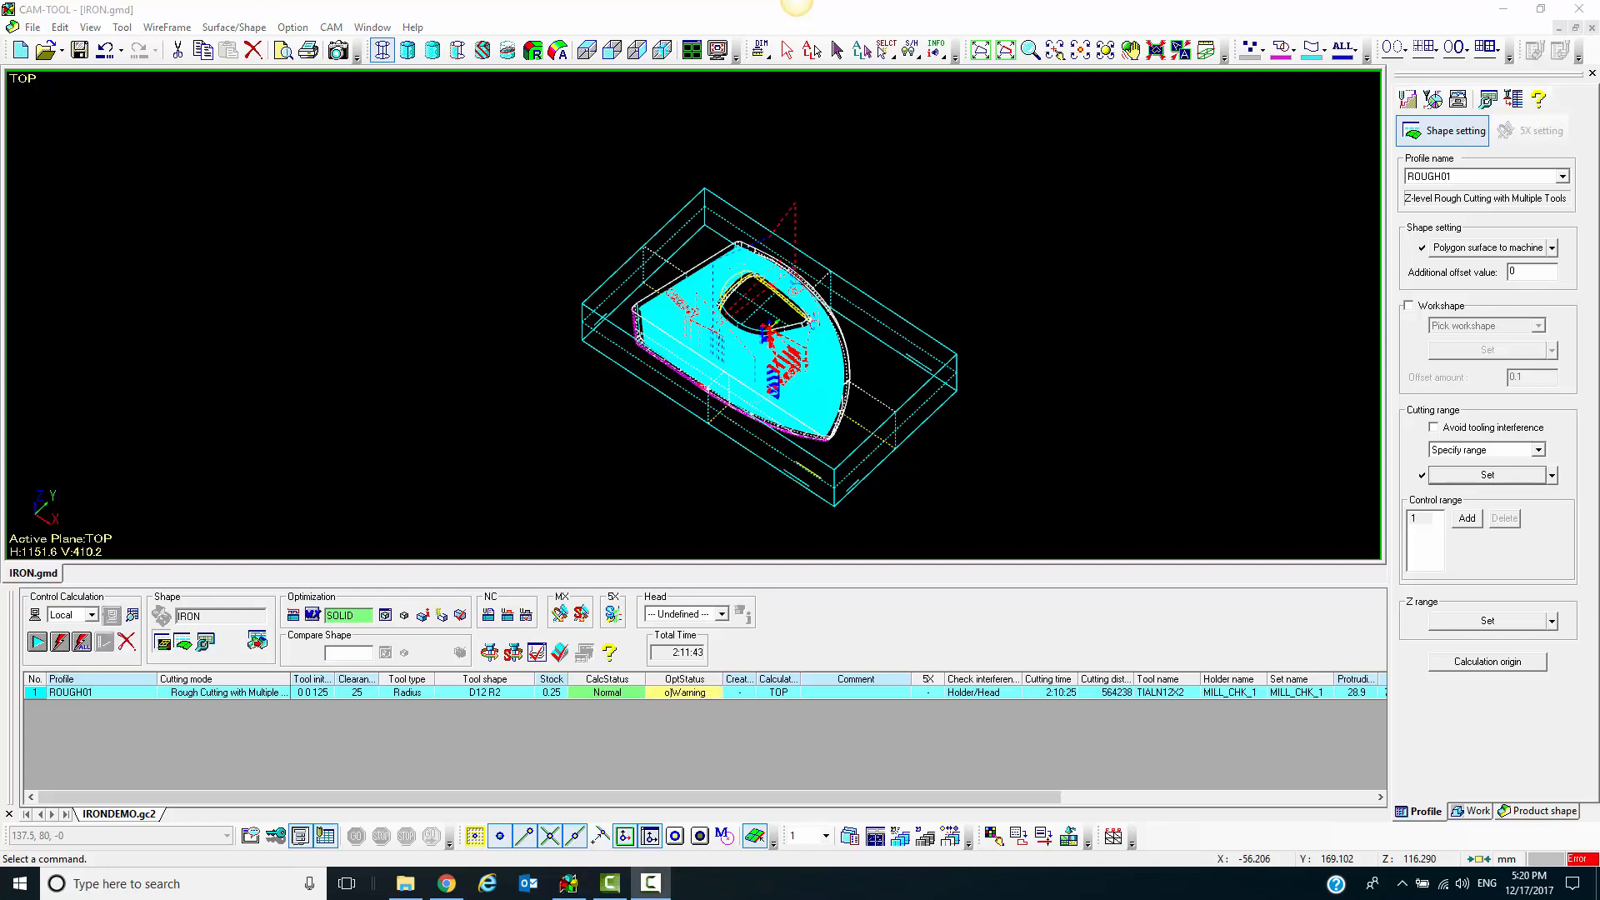
Show the optimization error report for ROUGH01
{"action": "left_click", "coordinate": [682, 696]}
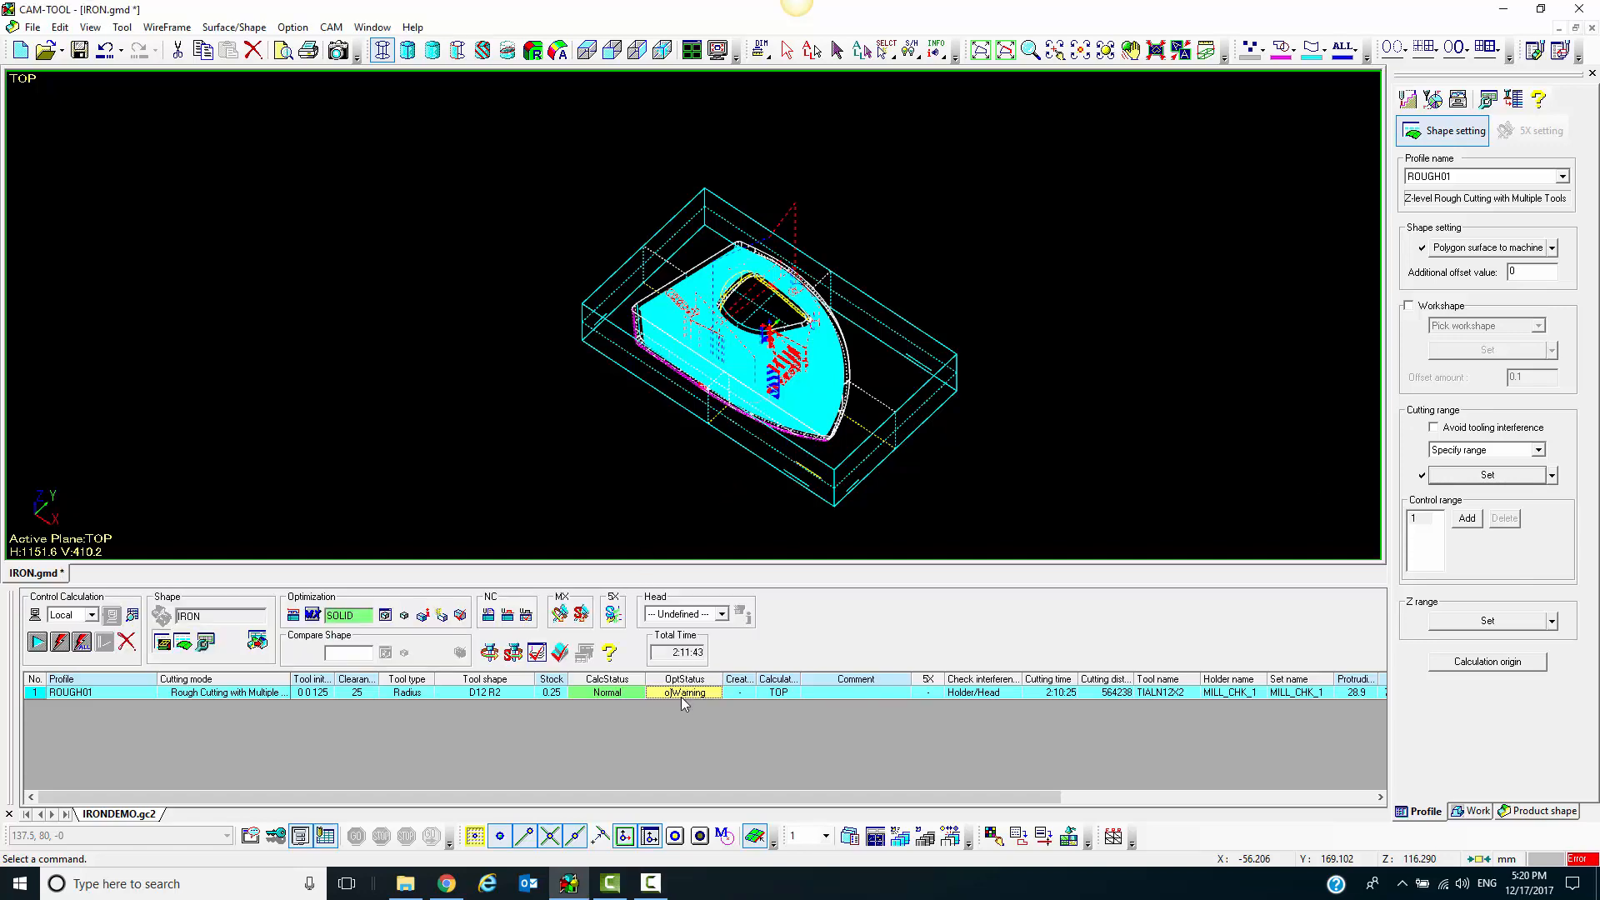
{"action": "right_click", "coordinate": [683, 692]}
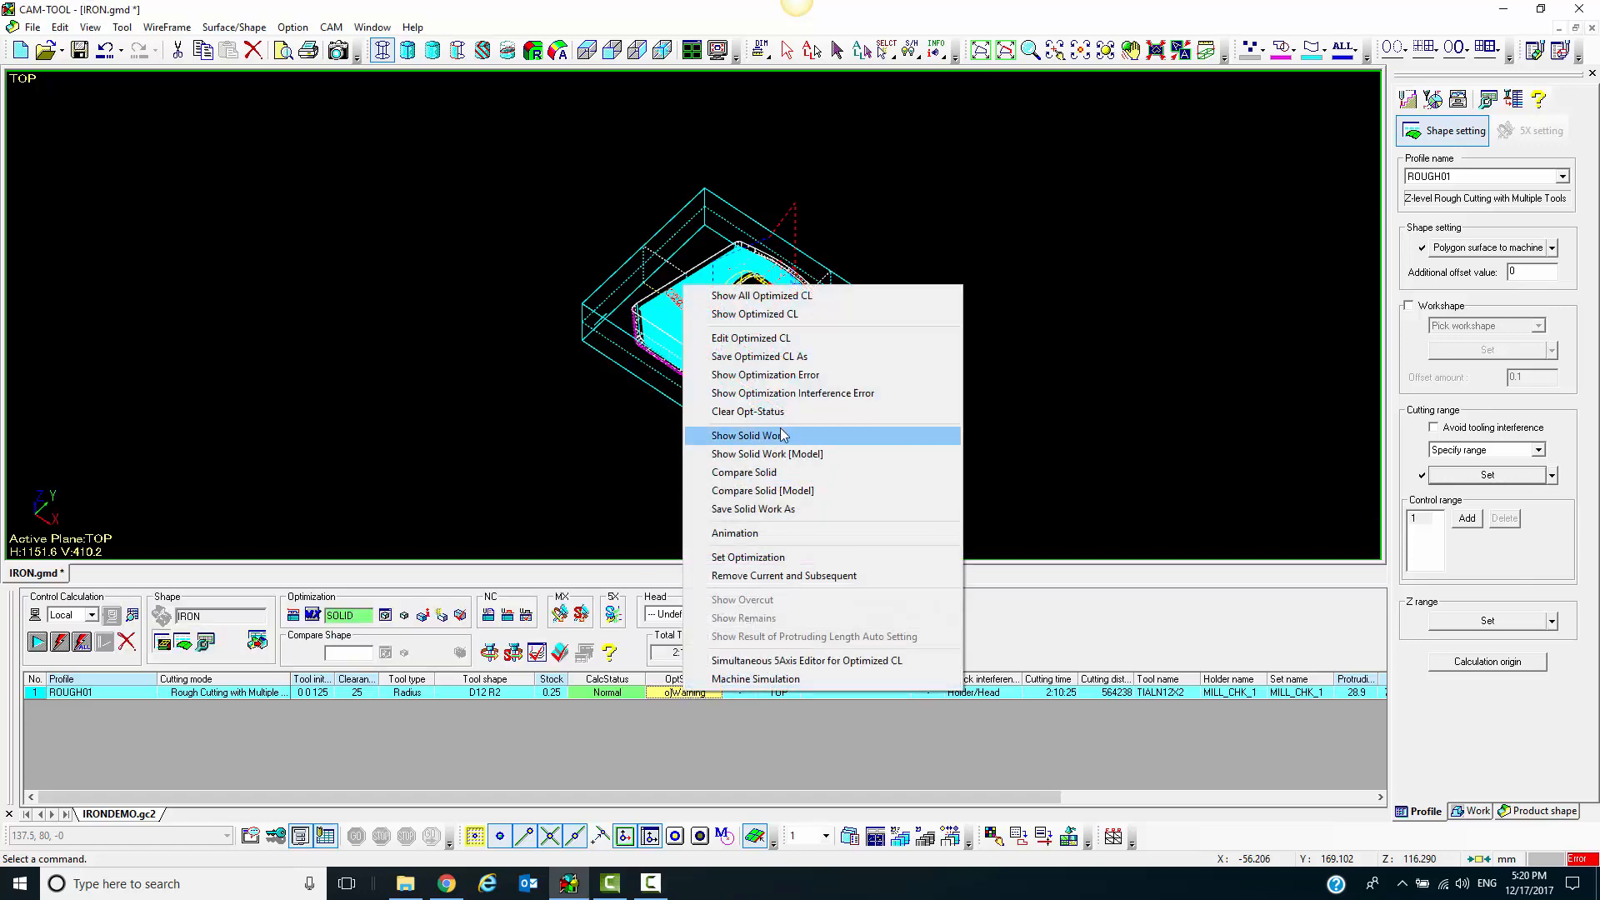
{"action": "left_click", "coordinate": [798, 376]}
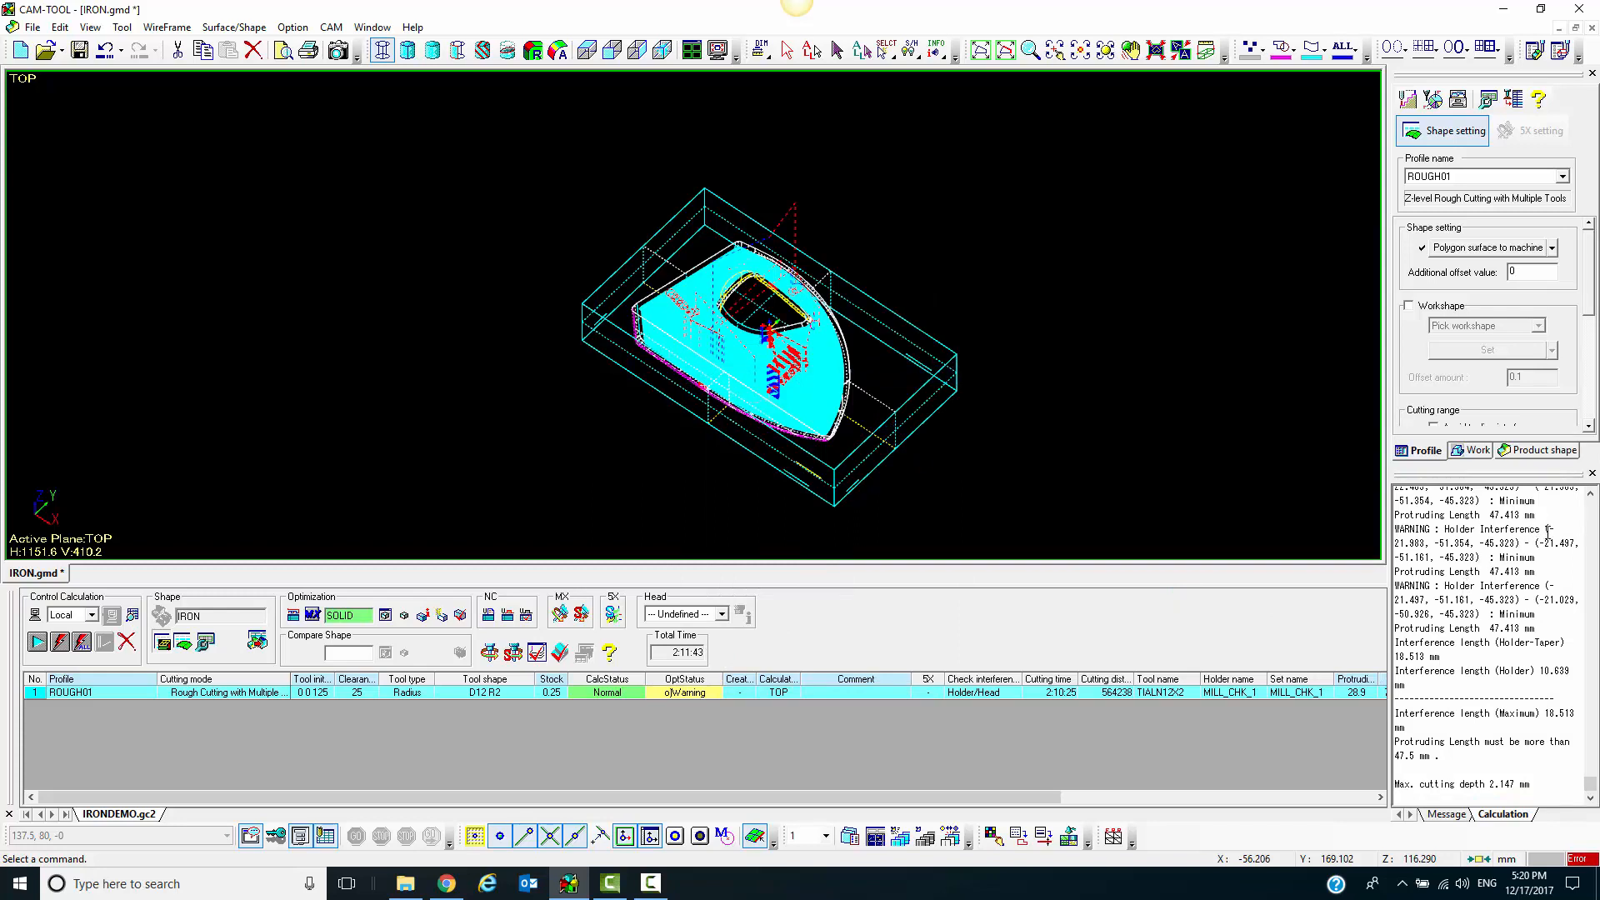
Read the holder interference warnings and the required minimum protruding length in the ROUGH01 optimization report
{"action": "left_click_drag", "start_coordinate": [1546, 530], "coordinate": [1435, 530]}
{"action": "left_click_drag", "start_coordinate": [1545, 714], "coordinate": [1574, 714]}
{"action": "left_click_drag", "start_coordinate": [1450, 757], "coordinate": [1388, 751]}
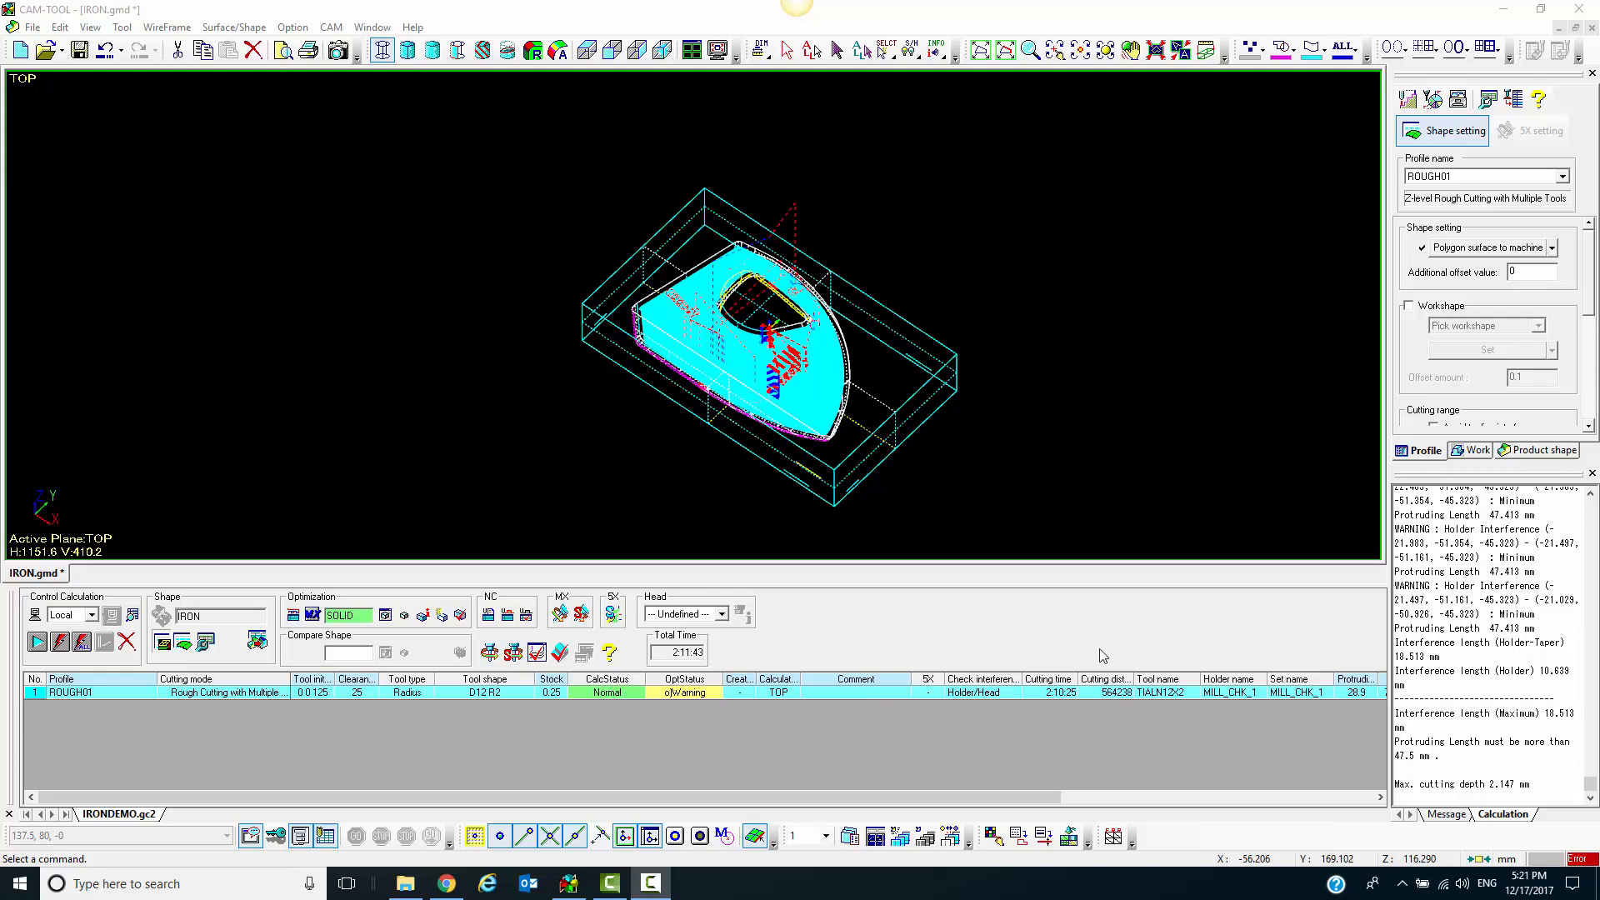
{"action": "left_click", "coordinate": [1407, 760]}
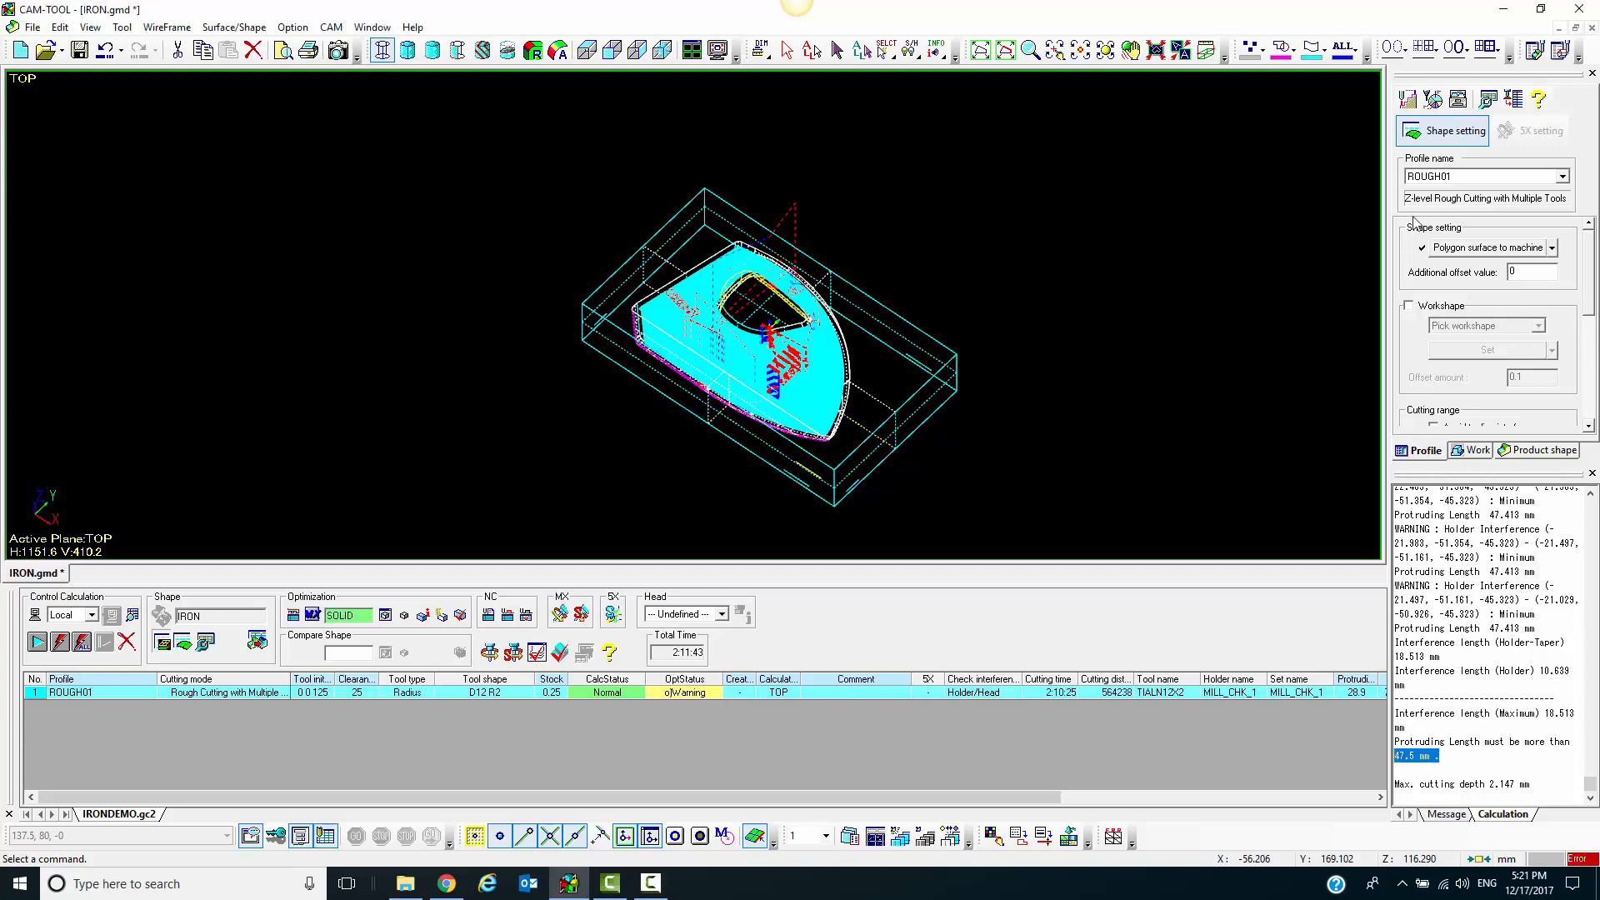
Set the tool's protruding length to 50 in ROUGH01's optimization conditions and rerun the optimization calculation
{"action": "left_click", "coordinate": [1430, 100]}
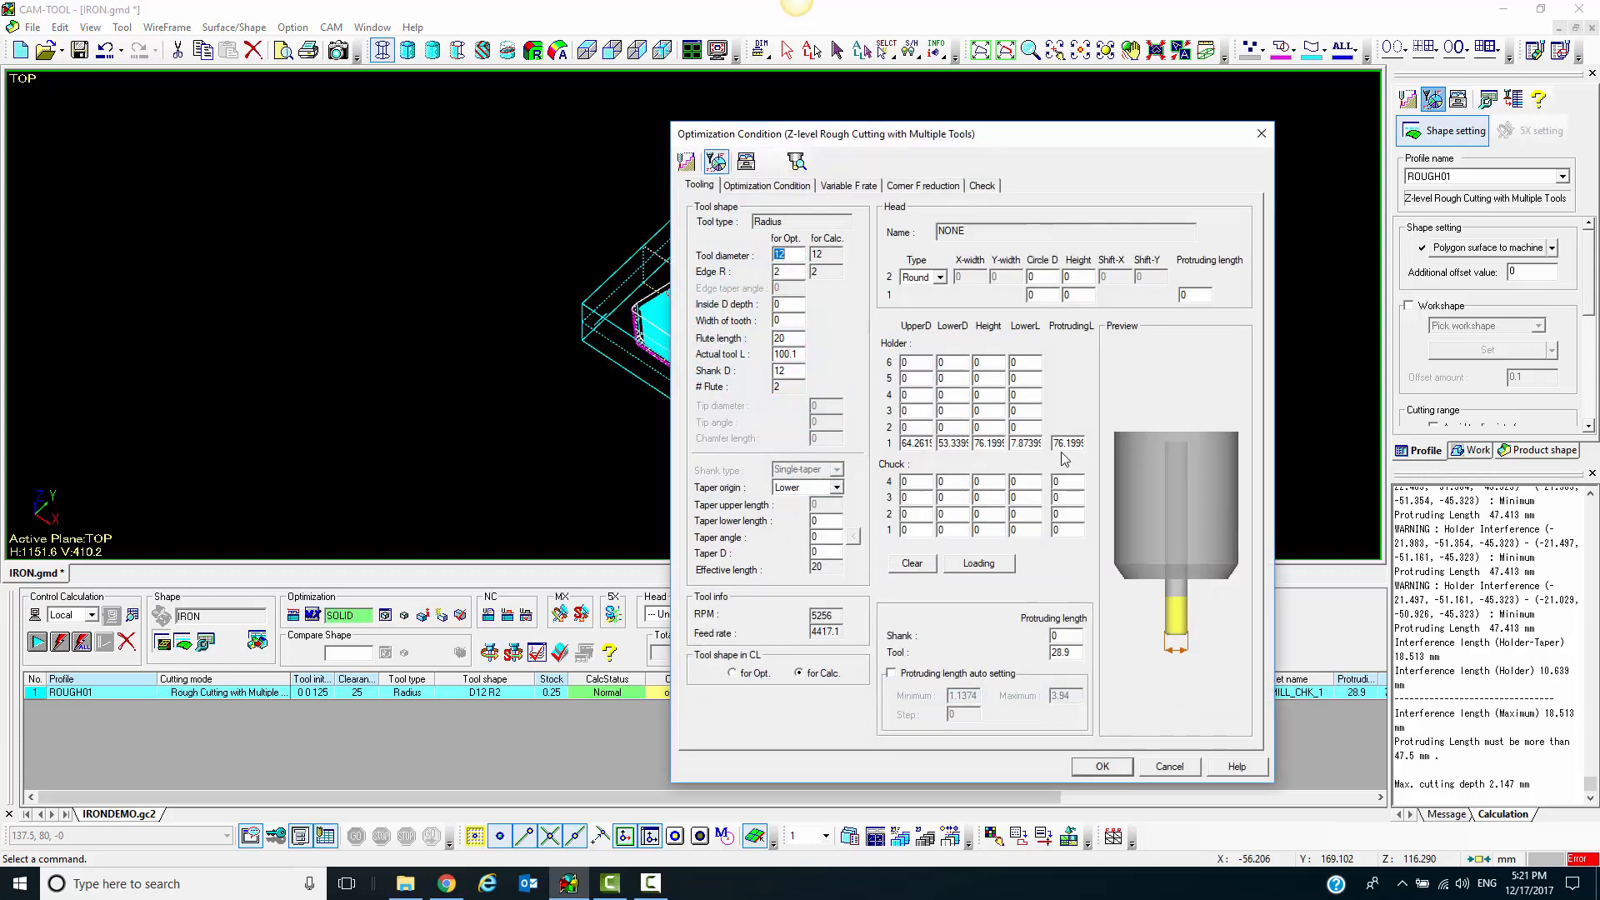
{"action": "double_click", "coordinate": [1062, 653]}
{"action": "type", "text": "50"}
{"action": "key", "text": "Tab"}
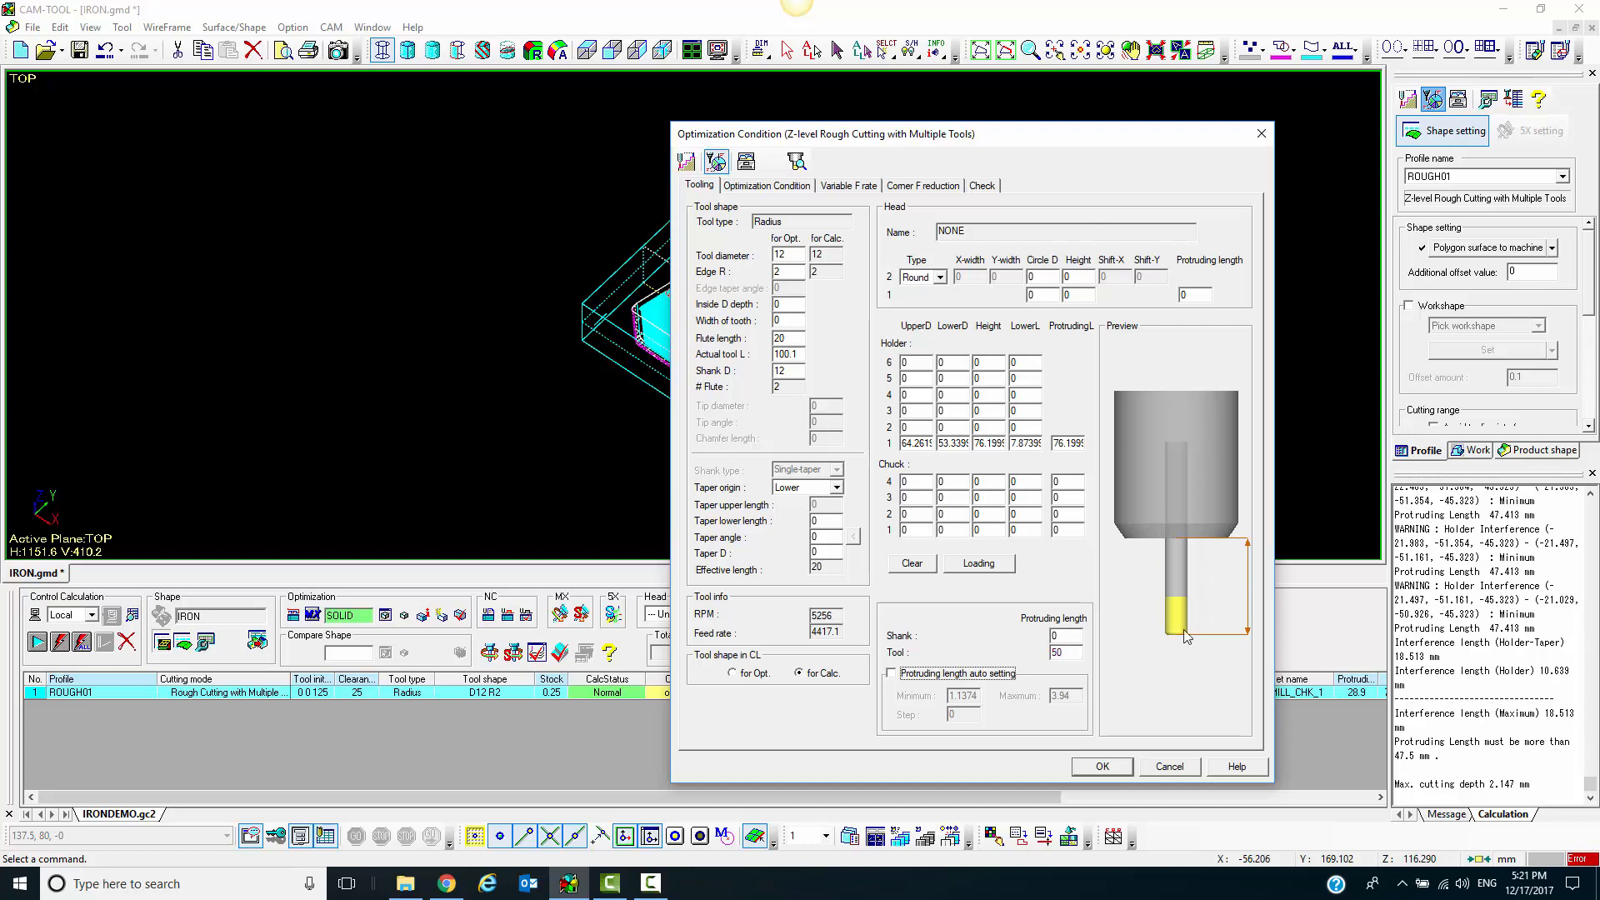
{"action": "left_click", "coordinate": [1105, 771]}
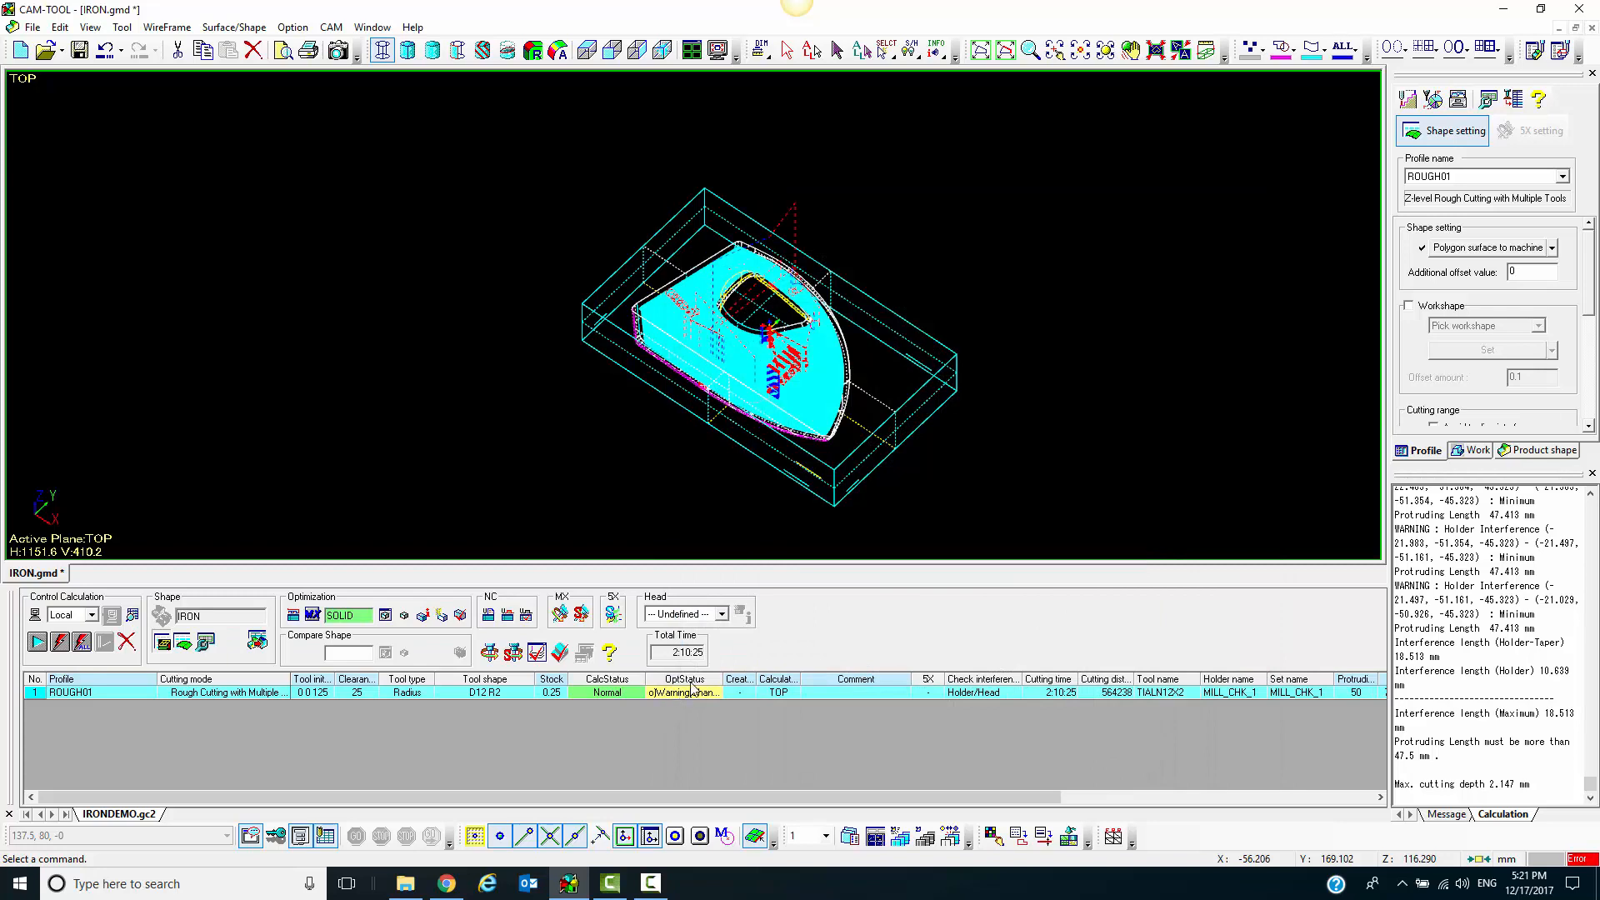
{"action": "left_click", "coordinate": [38, 649]}
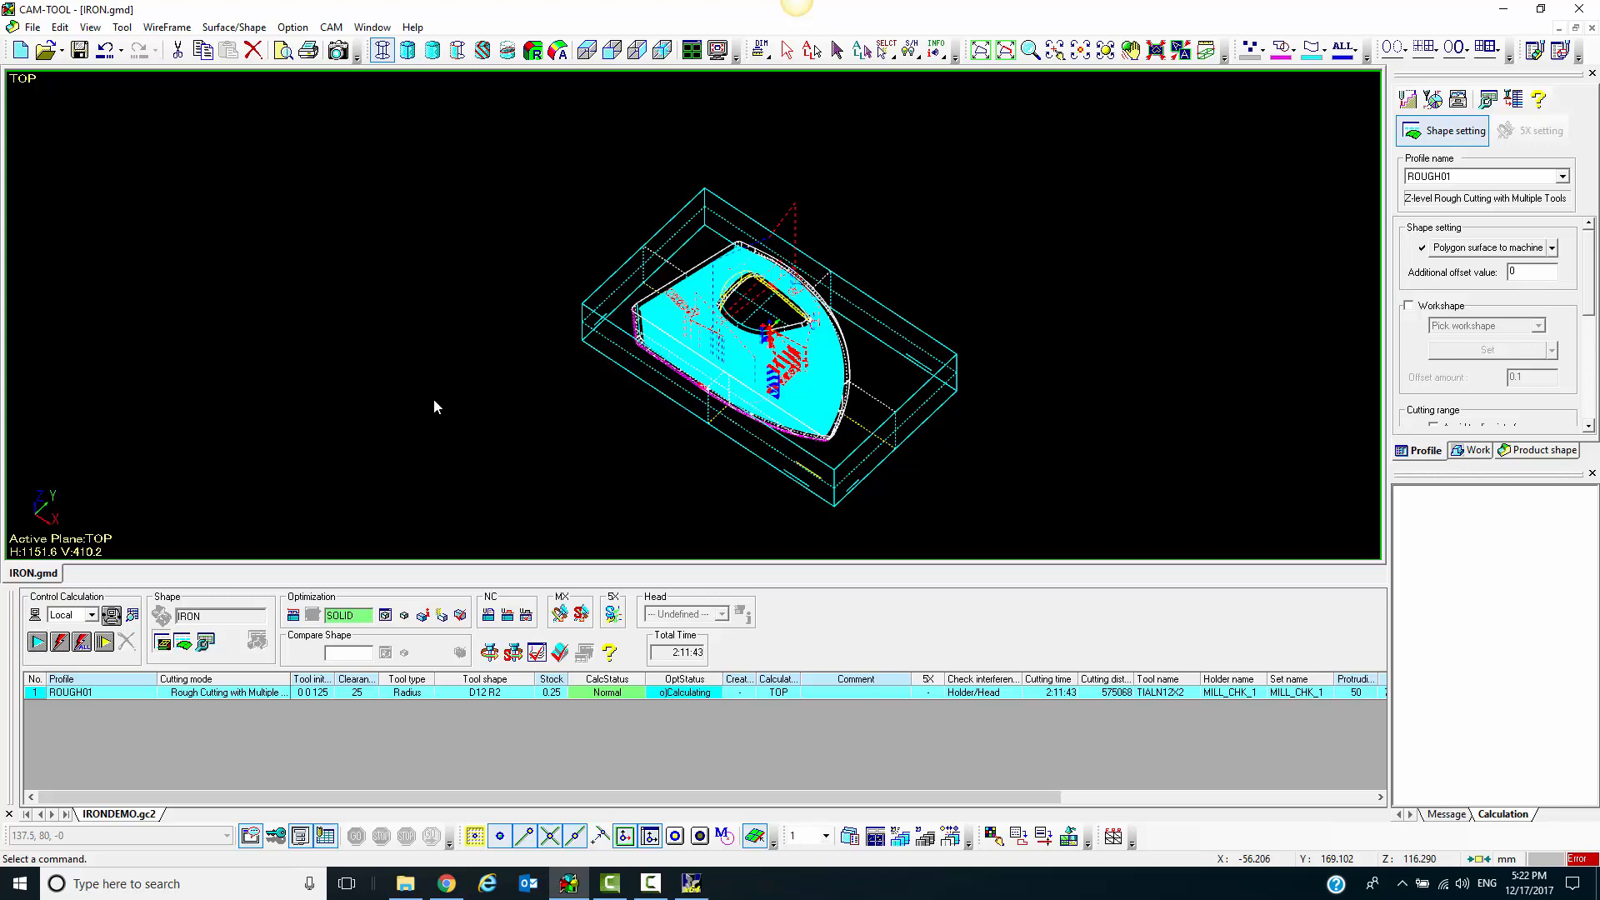
Clear the displayed toolpath from the iron model and check the optimization status of ROUGH01
{"action": "middle_click_drag", "start_coordinate": [675, 342], "coordinate": [774, 340]}
{"action": "scroll", "coordinate": [774, 347], "scroll_direction": "up", "scroll_amount": 2}
{"action": "middle_click_drag", "start_coordinate": [656, 408], "coordinate": [779, 446]}
{"action": "scroll", "coordinate": [669, 417], "scroll_direction": "down", "scroll_amount": 2}
{"action": "scroll", "coordinate": [679, 417], "scroll_direction": "up", "scroll_amount": 1}
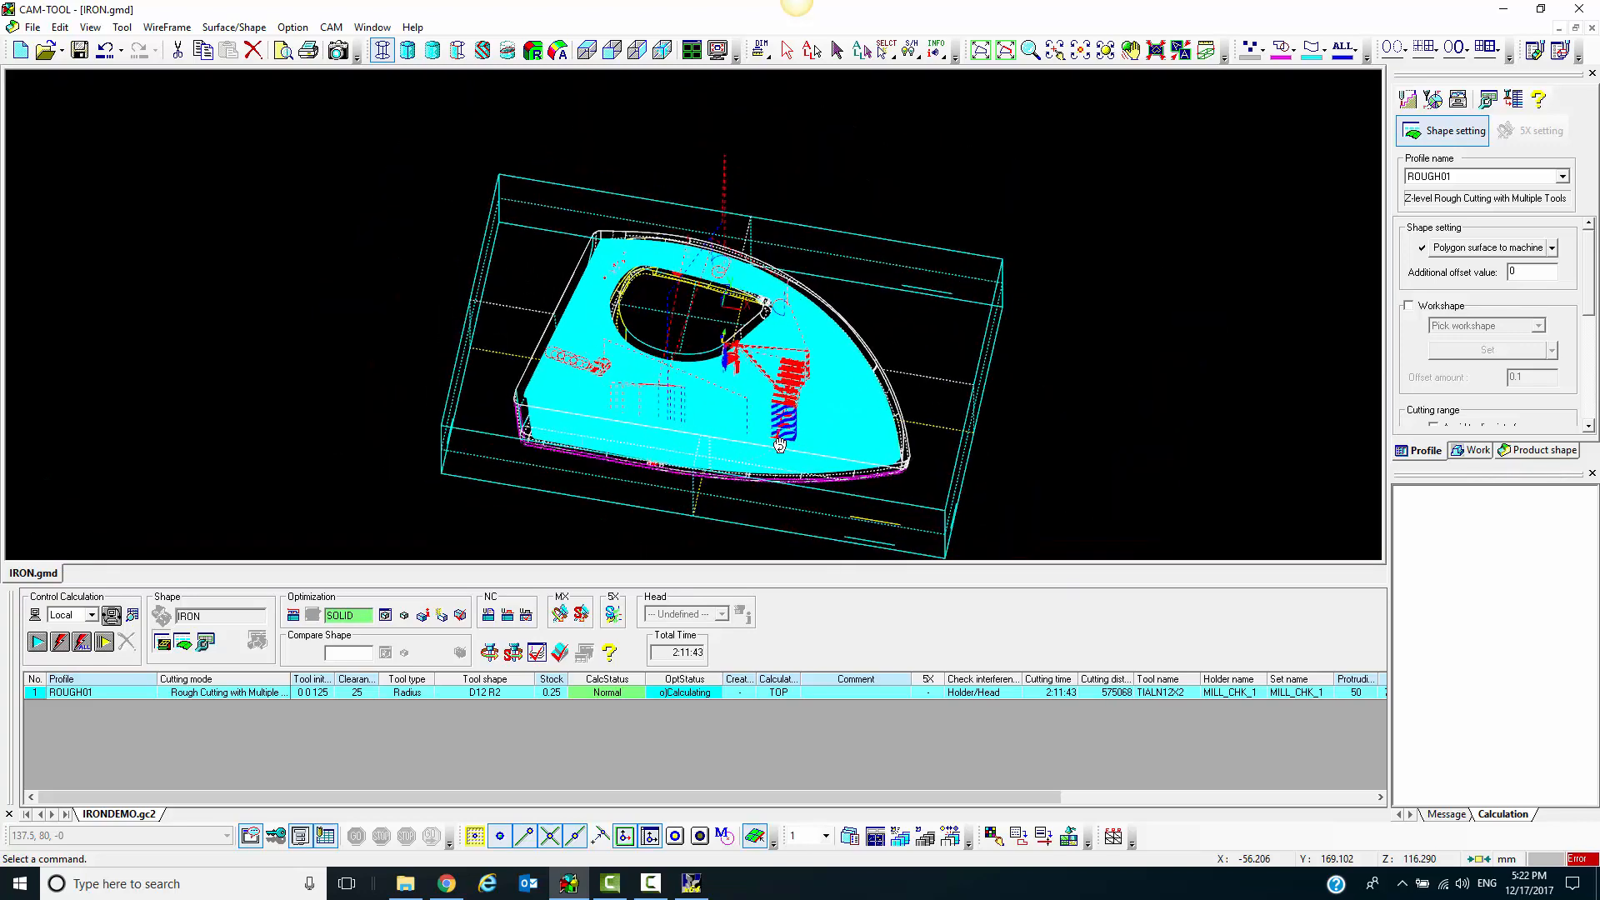
{"action": "left_click", "coordinate": [536, 653]}
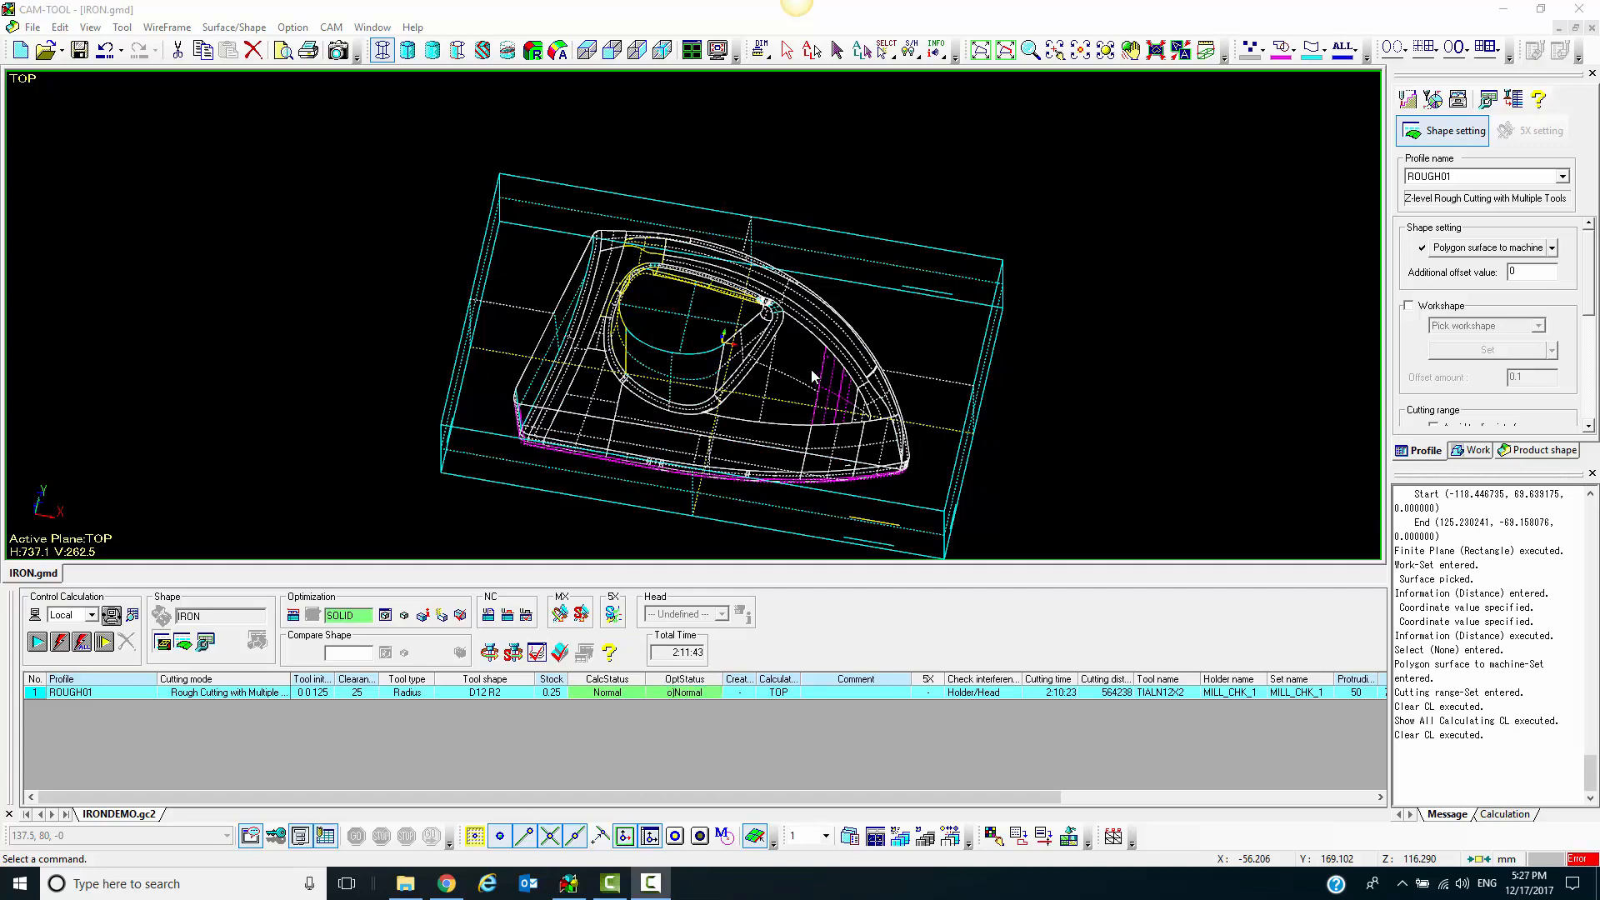
{"action": "left_click", "coordinate": [684, 696]}
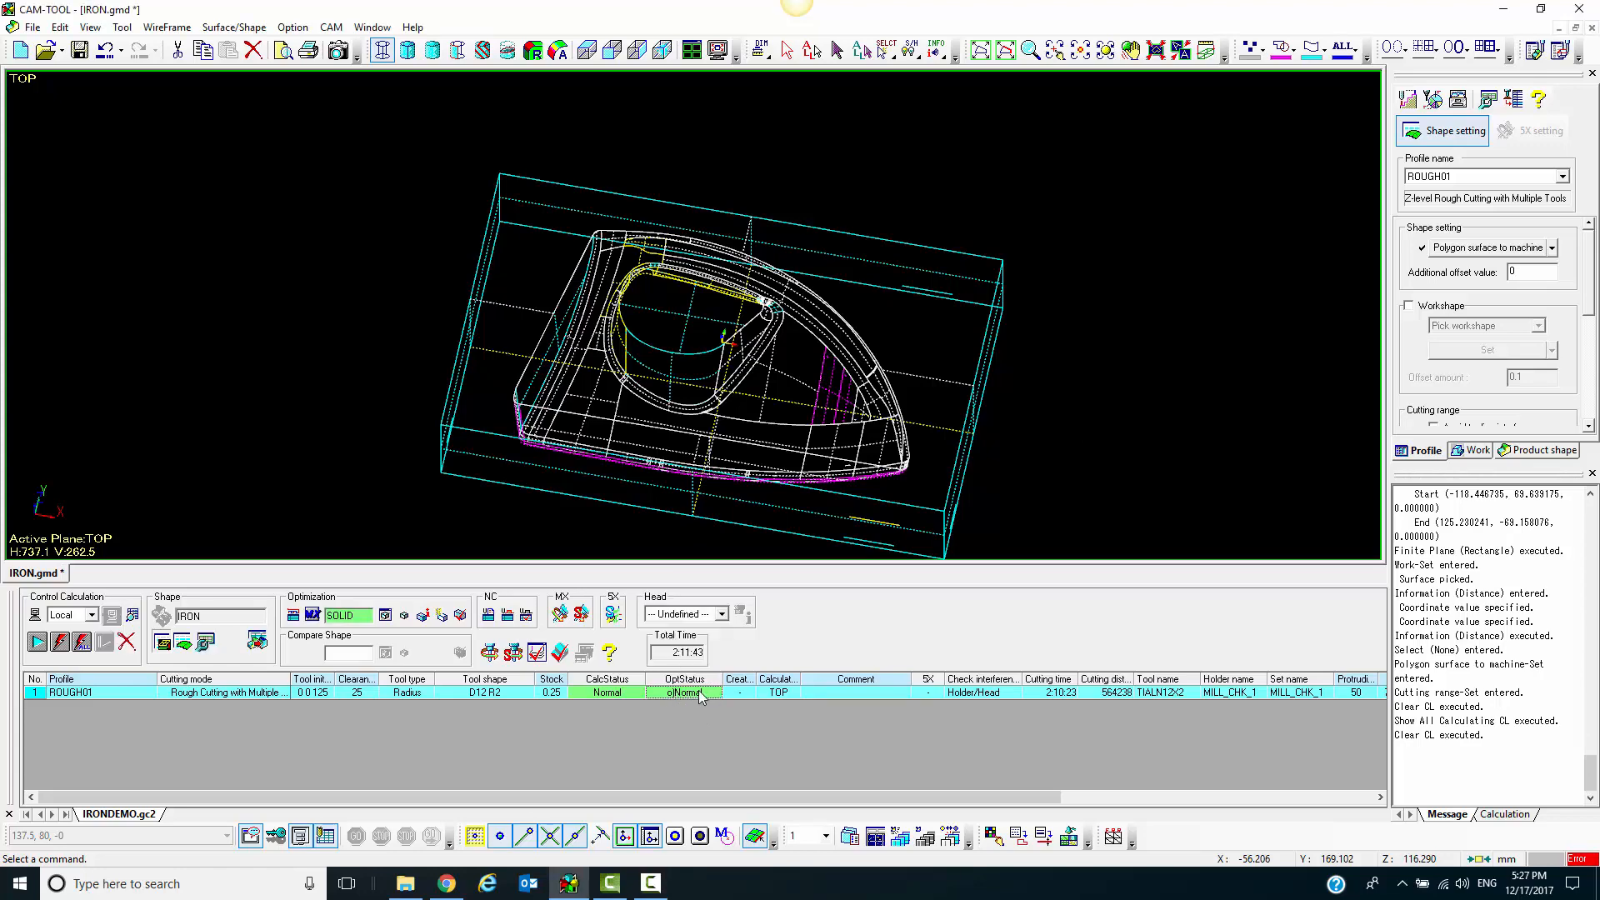
{"action": "scroll", "coordinate": [767, 423], "scroll_direction": "down", "scroll_amount": 1}
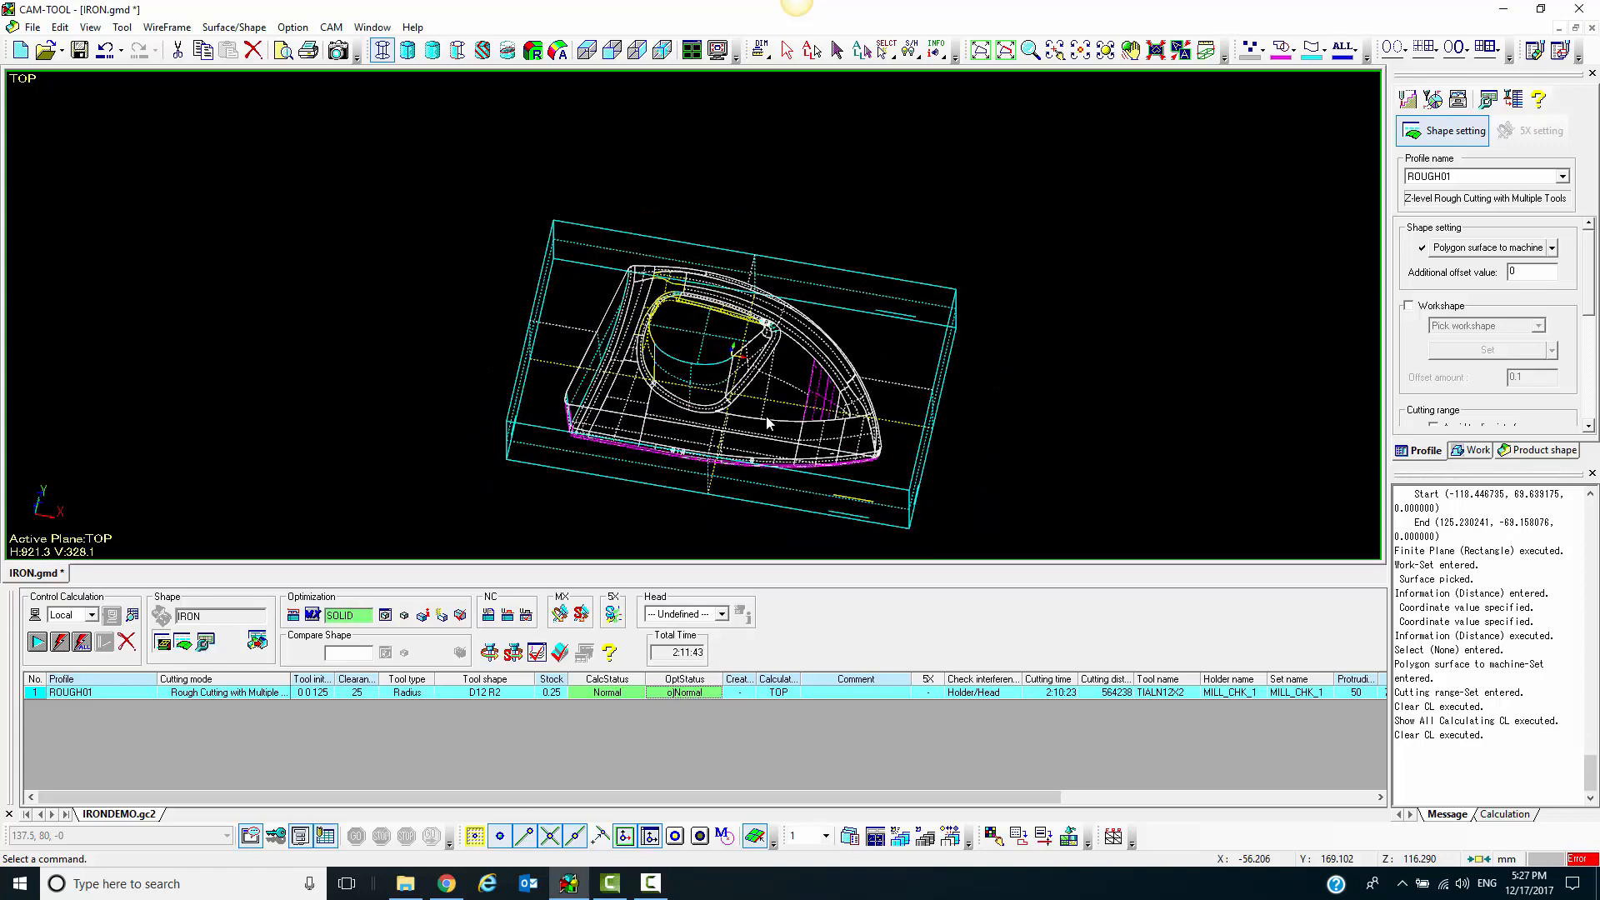